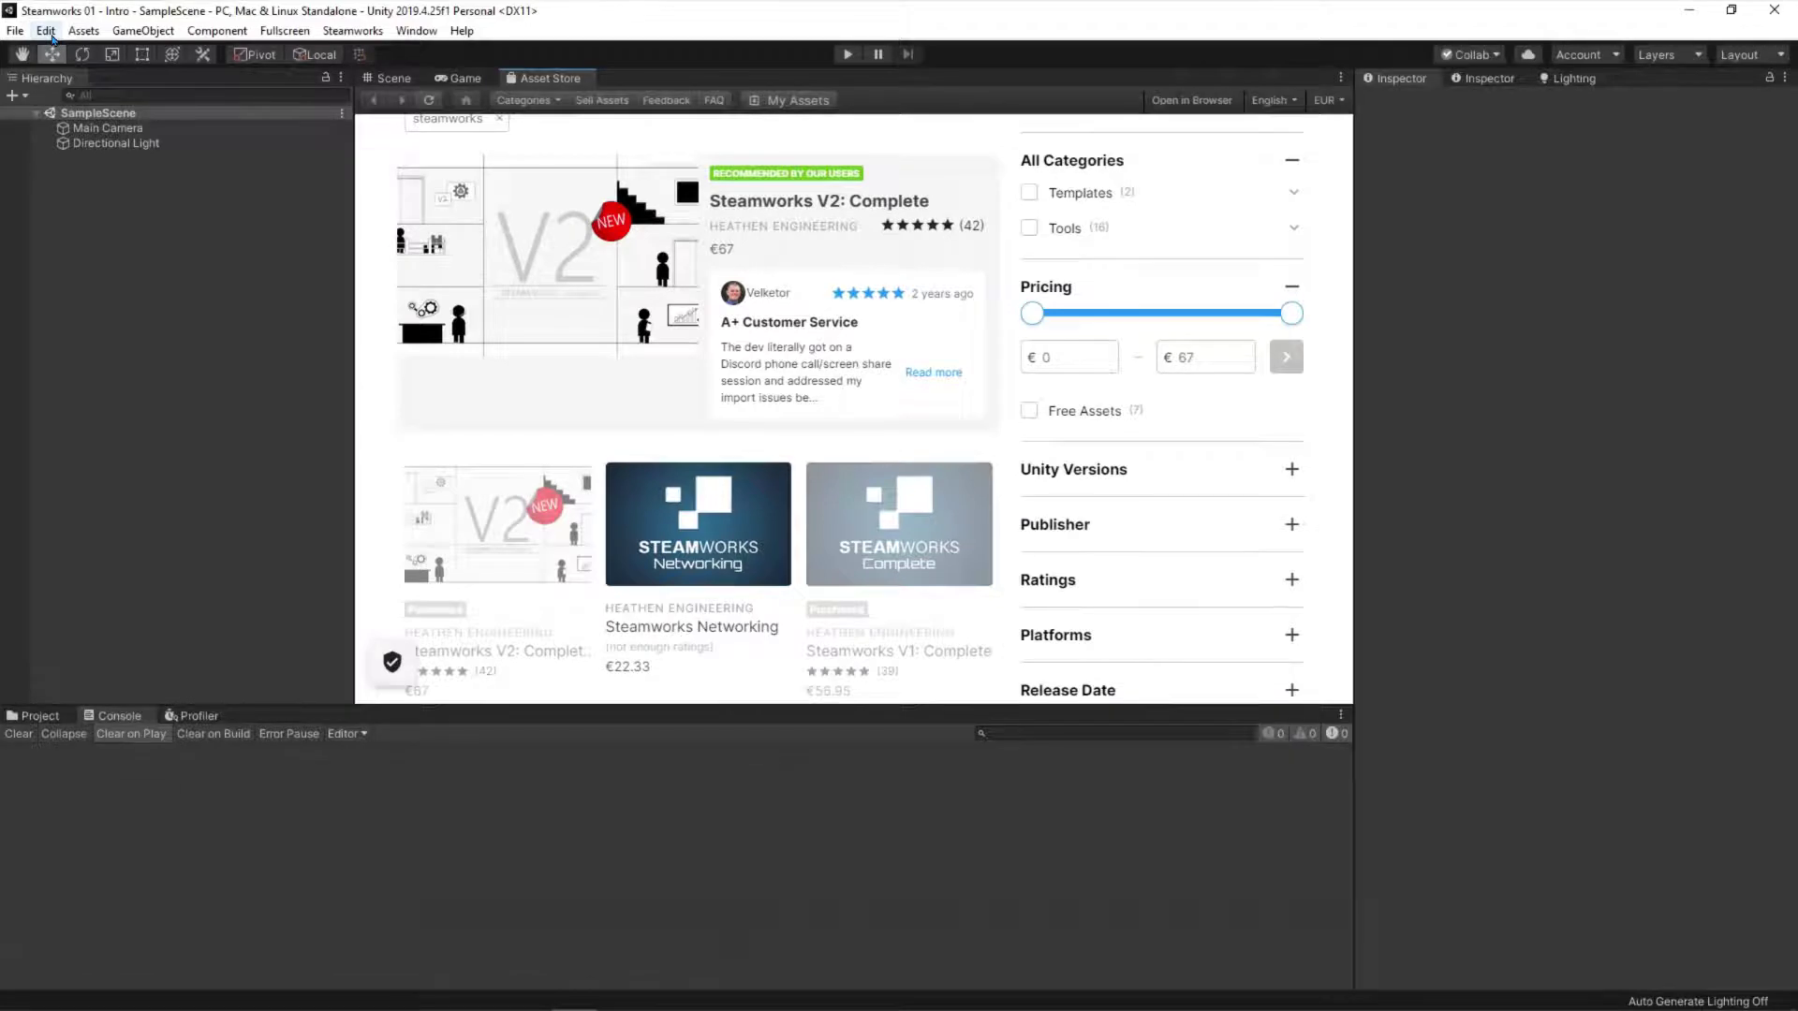
- In Player settings, choose .NET 4.x as the Api Compatibility Level
left_click(48, 31)
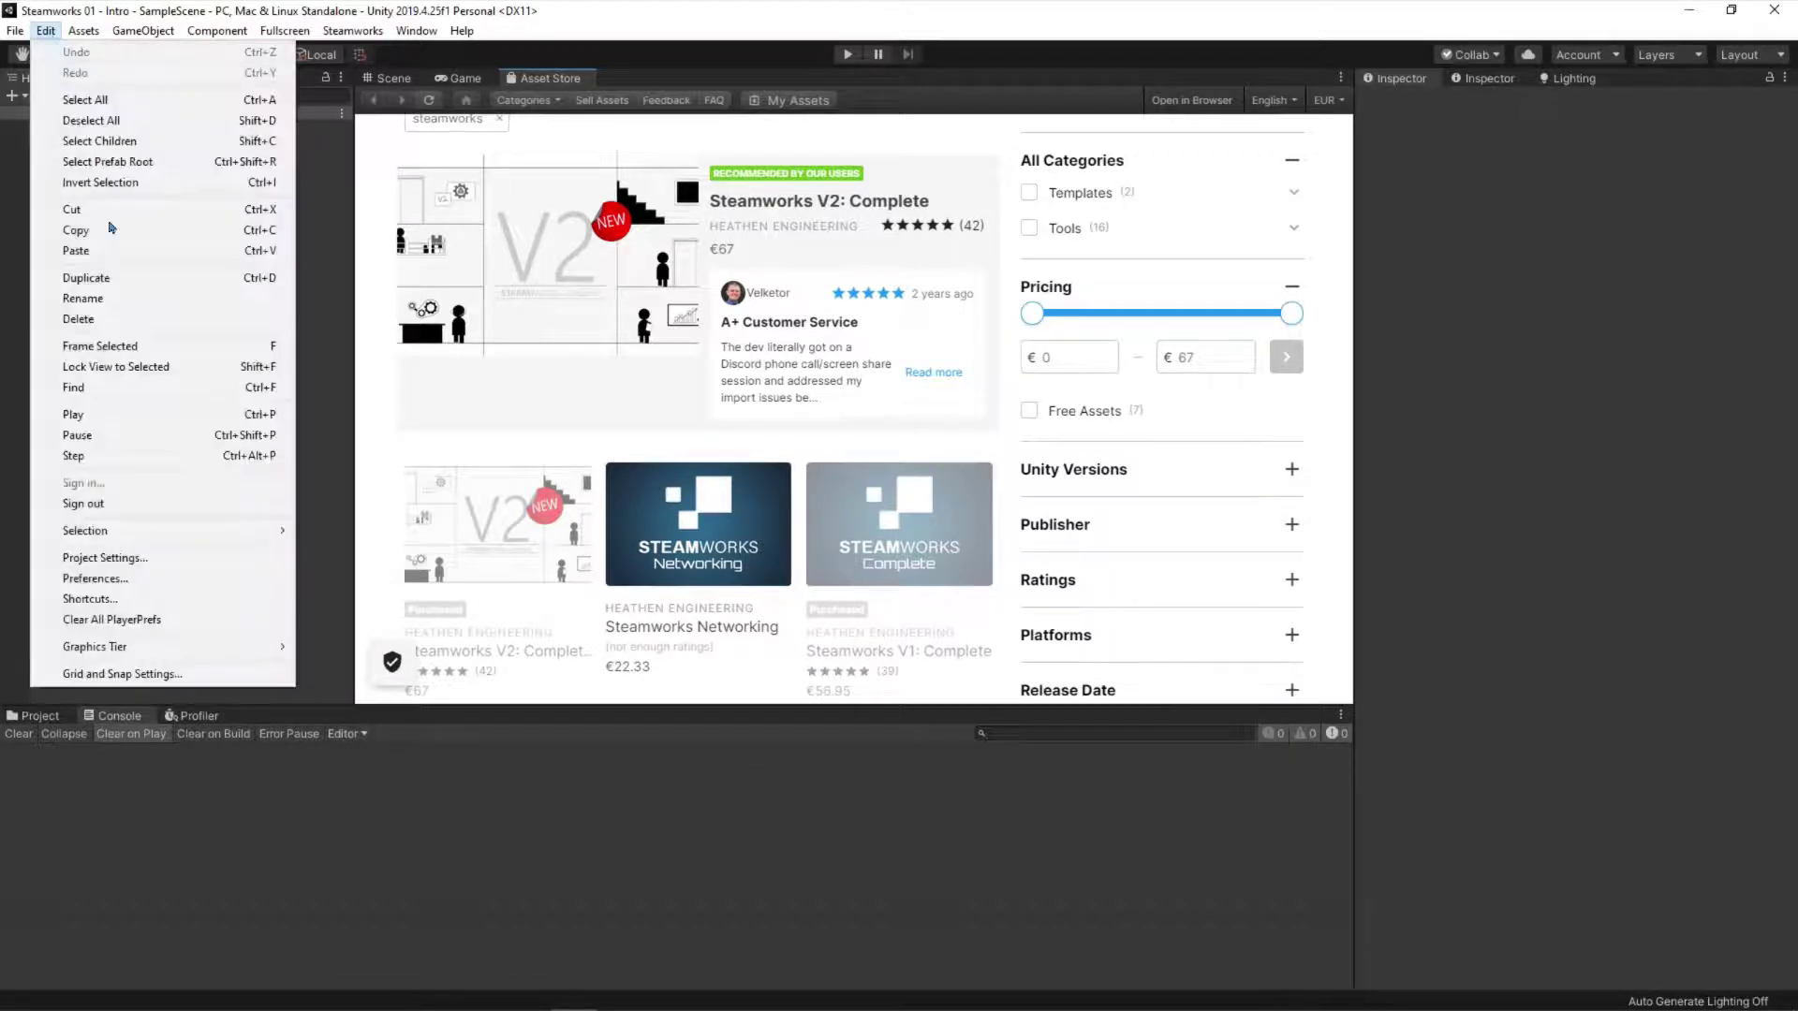
left_click(187, 558)
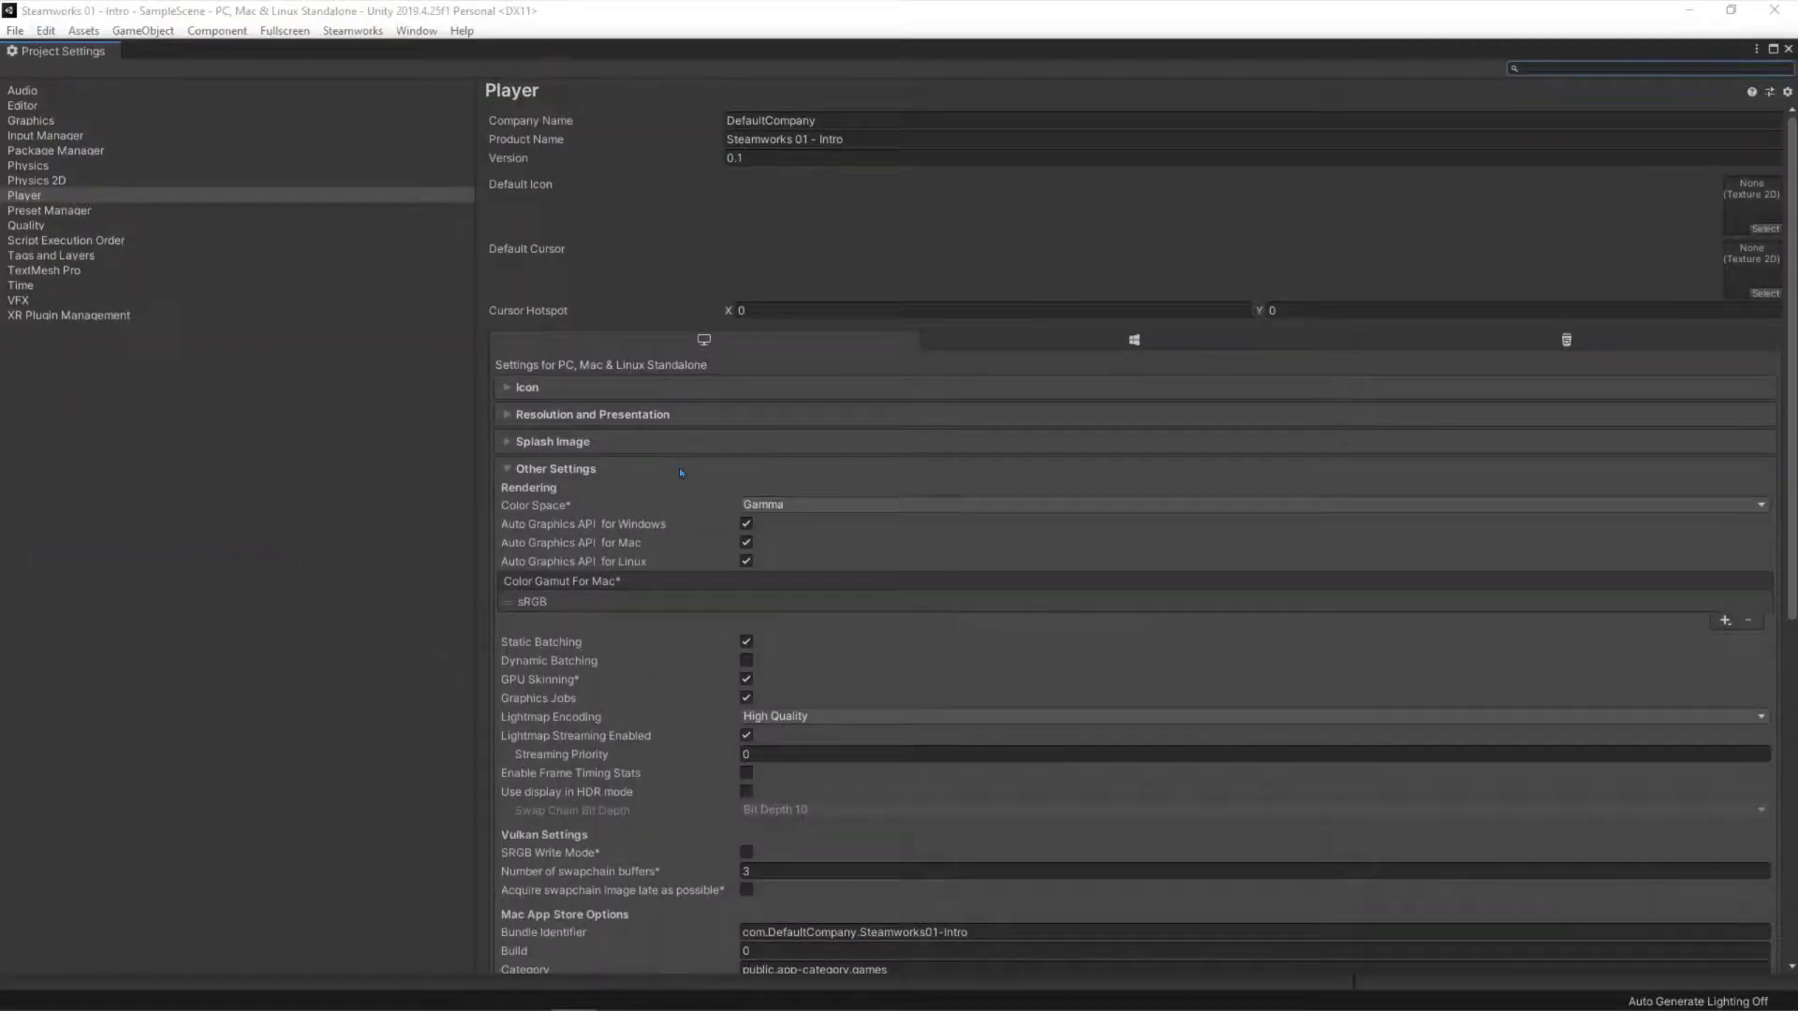
scroll(678, 468, "down", 2)
scroll(679, 467, "down", 2)
scroll(678, 468, "down", 3)
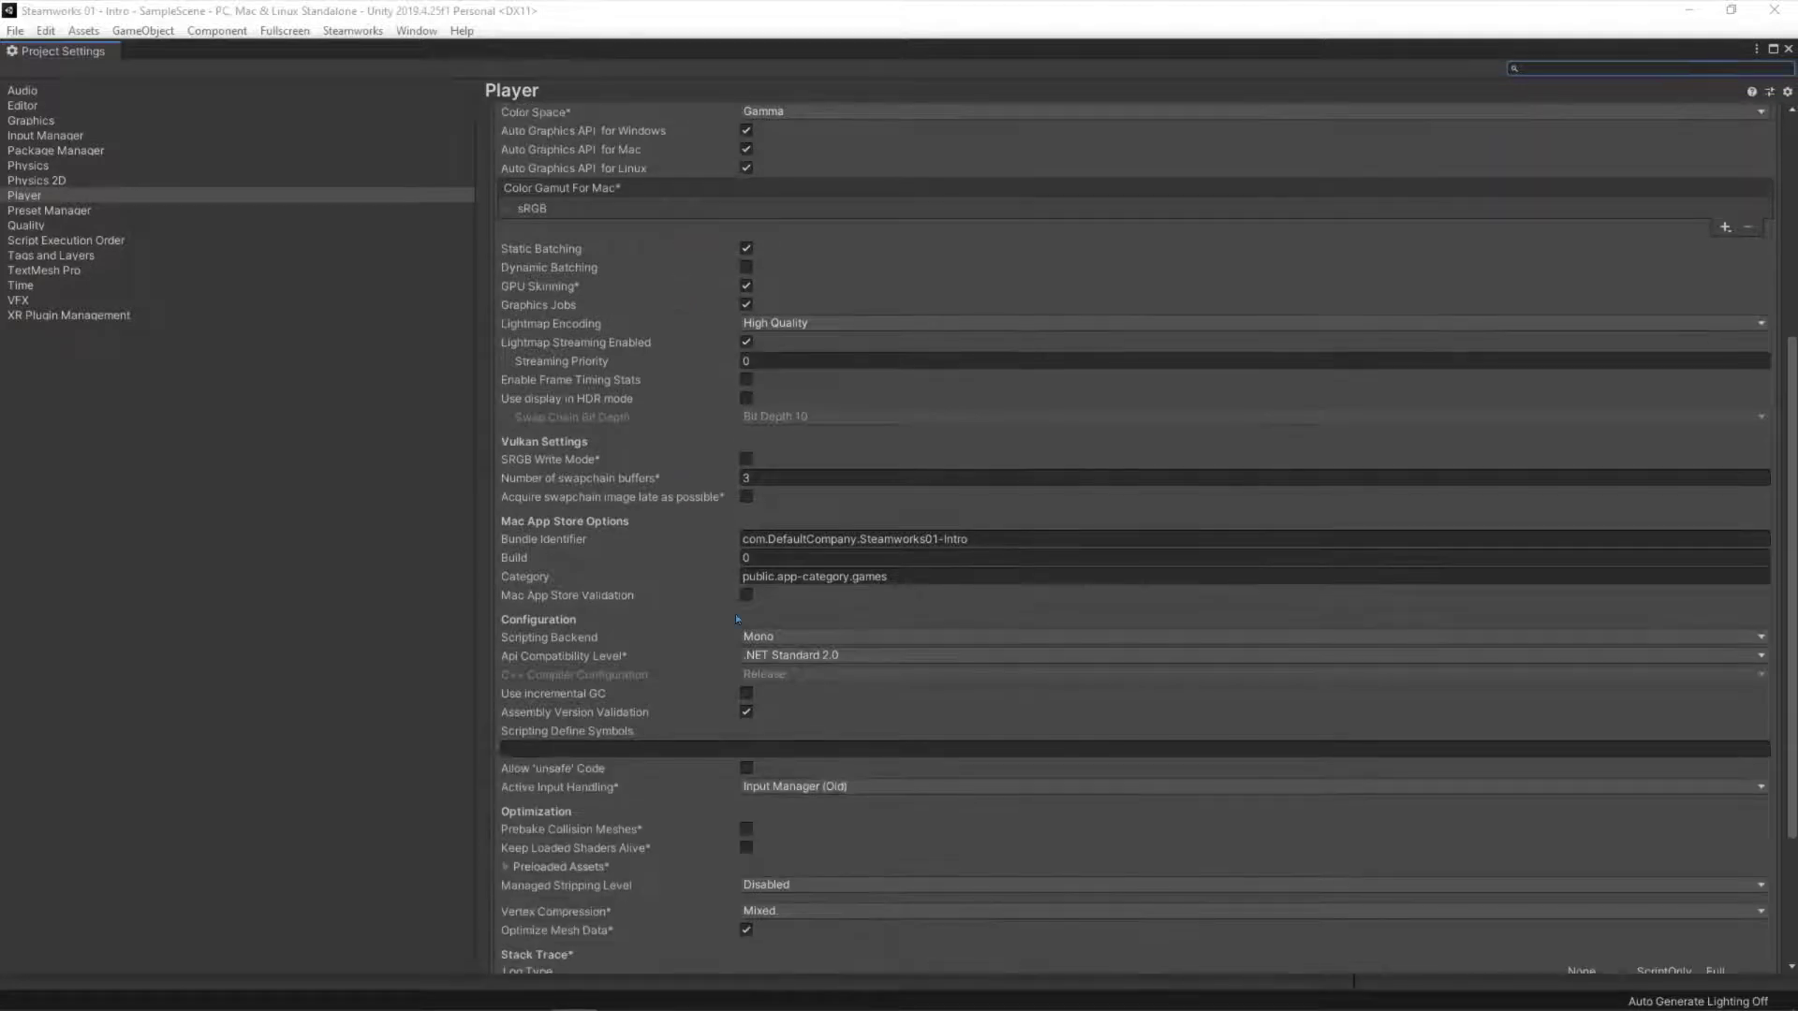
left_click(806, 660)
left_click(840, 680)
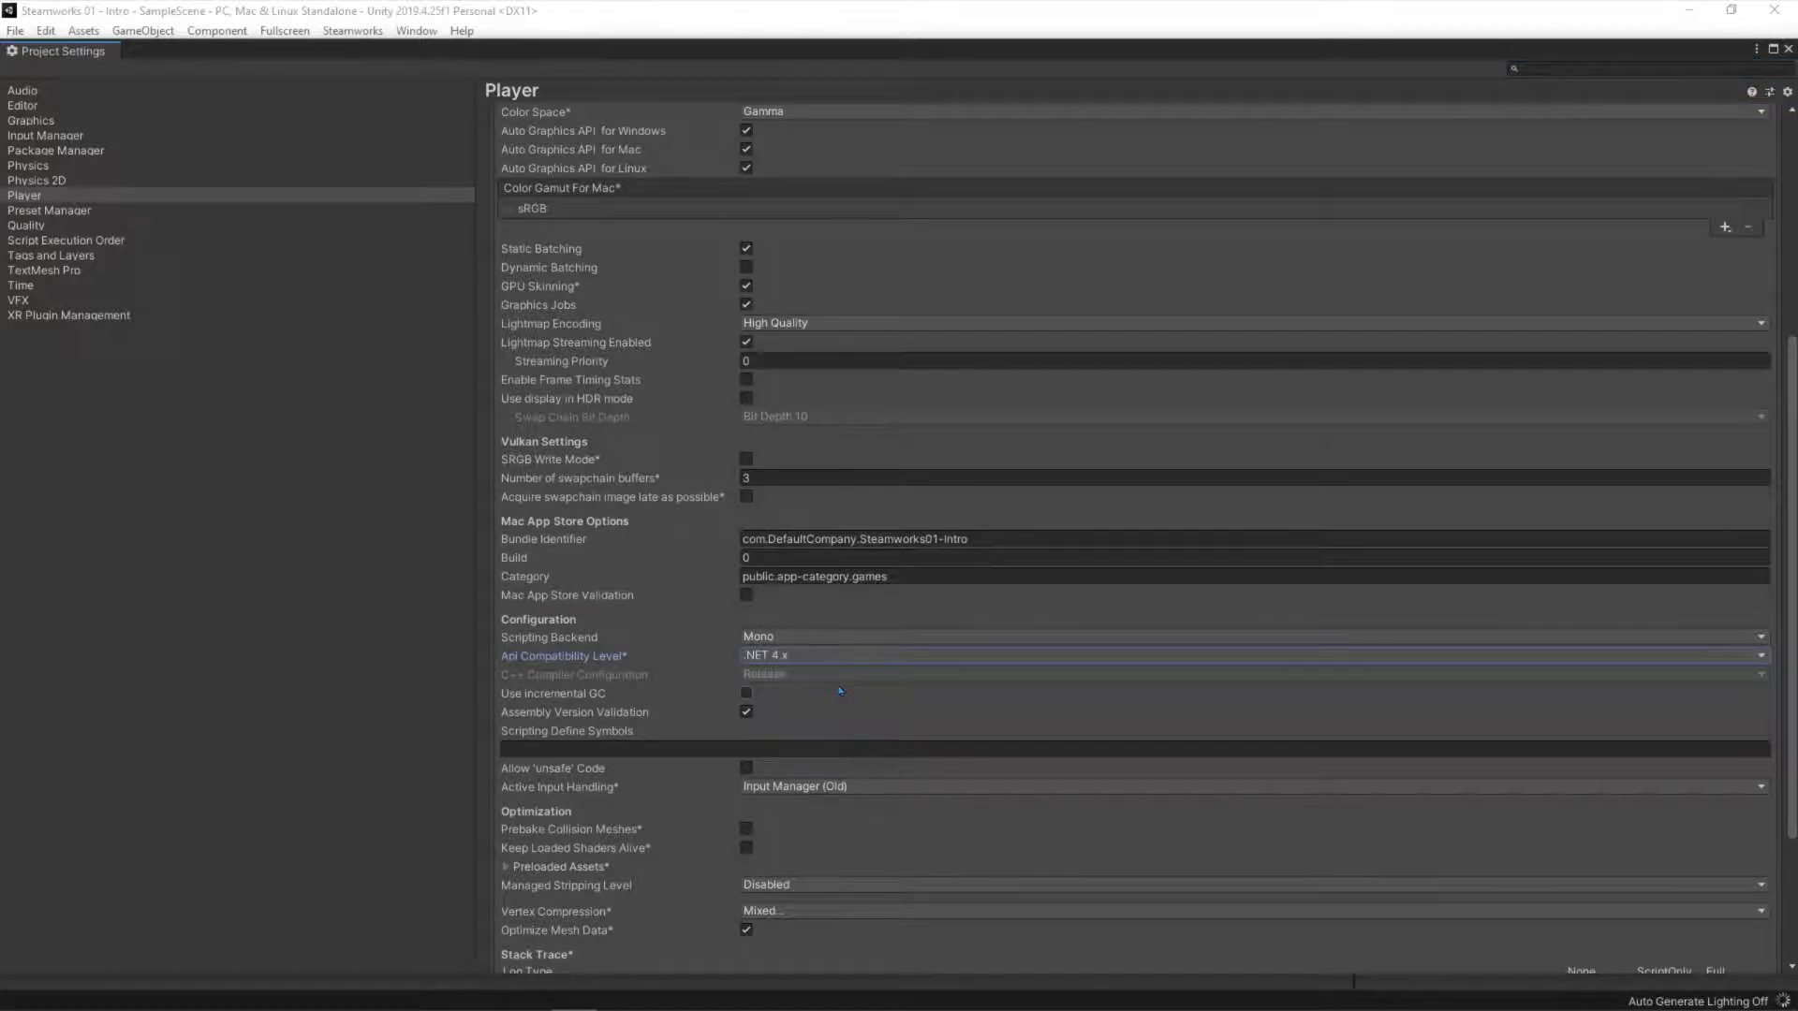
scroll(849, 684, "down", 1)
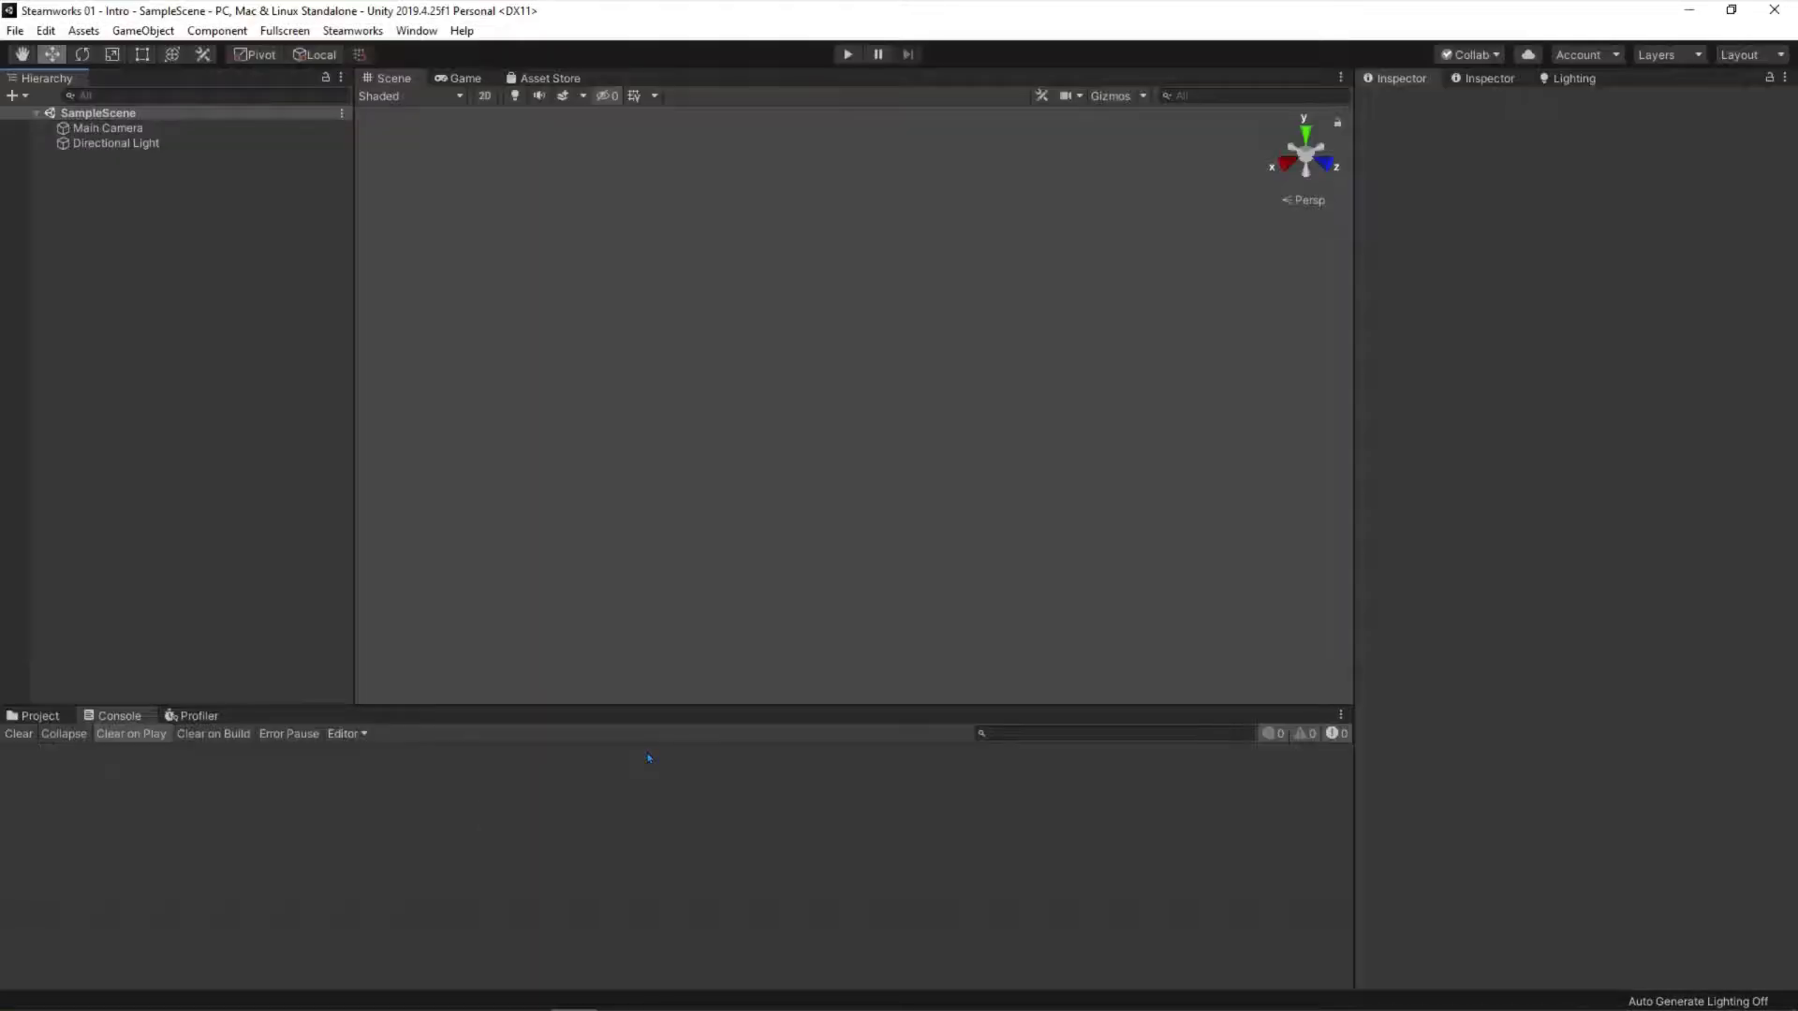
- Check in Build Settings that PC, Mac & Linux Standalone is the active platform
left_click(16, 31)
left_click(59, 216)
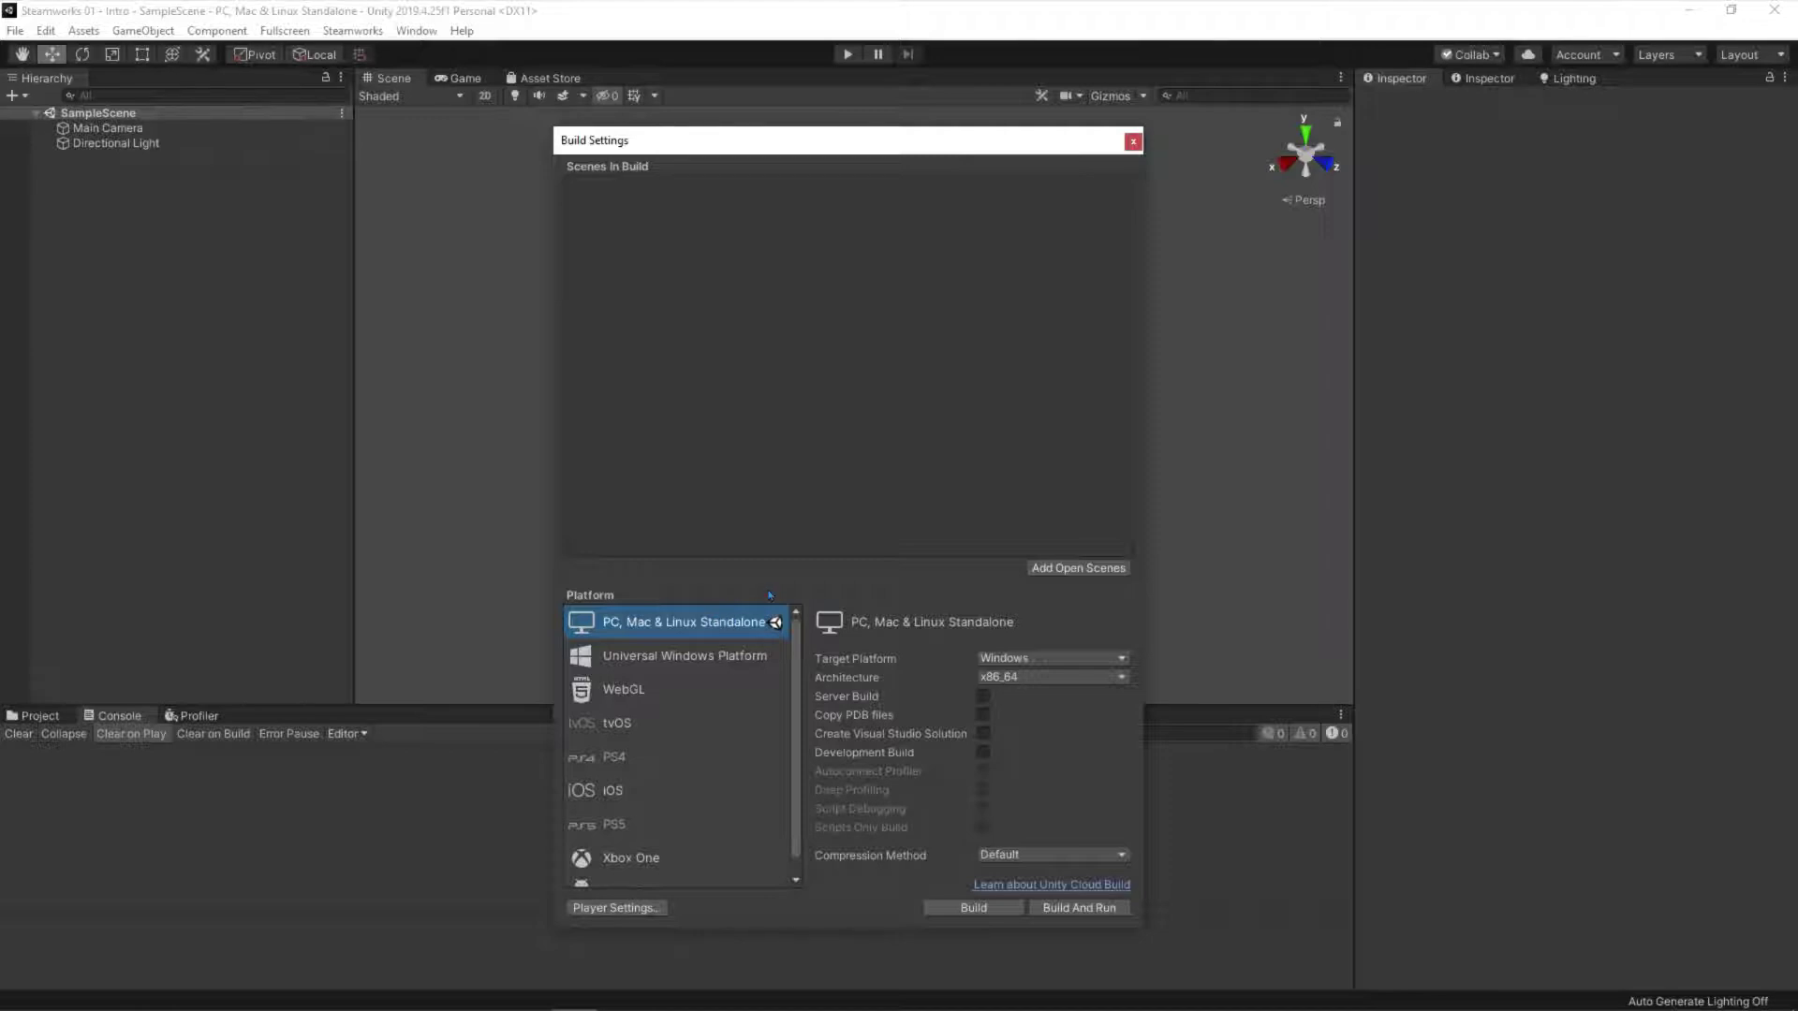
scroll(702, 746, "down", 1)
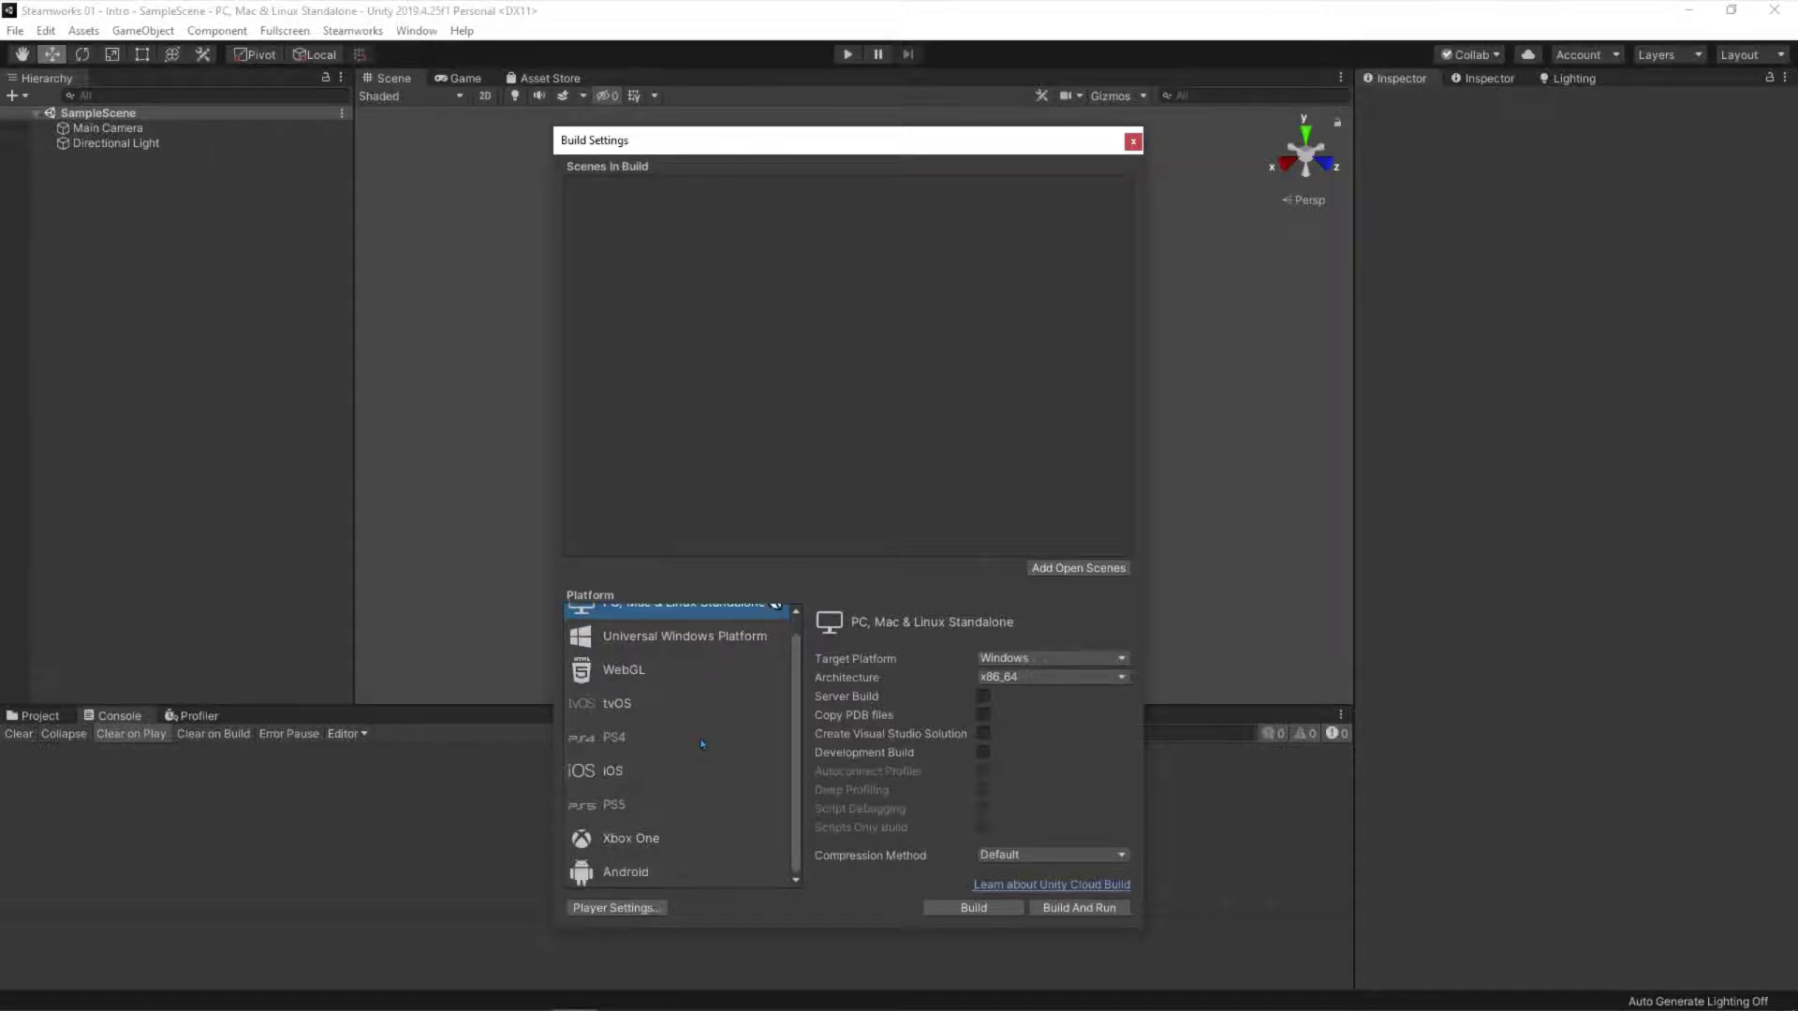
scroll(739, 790, "up", 1)
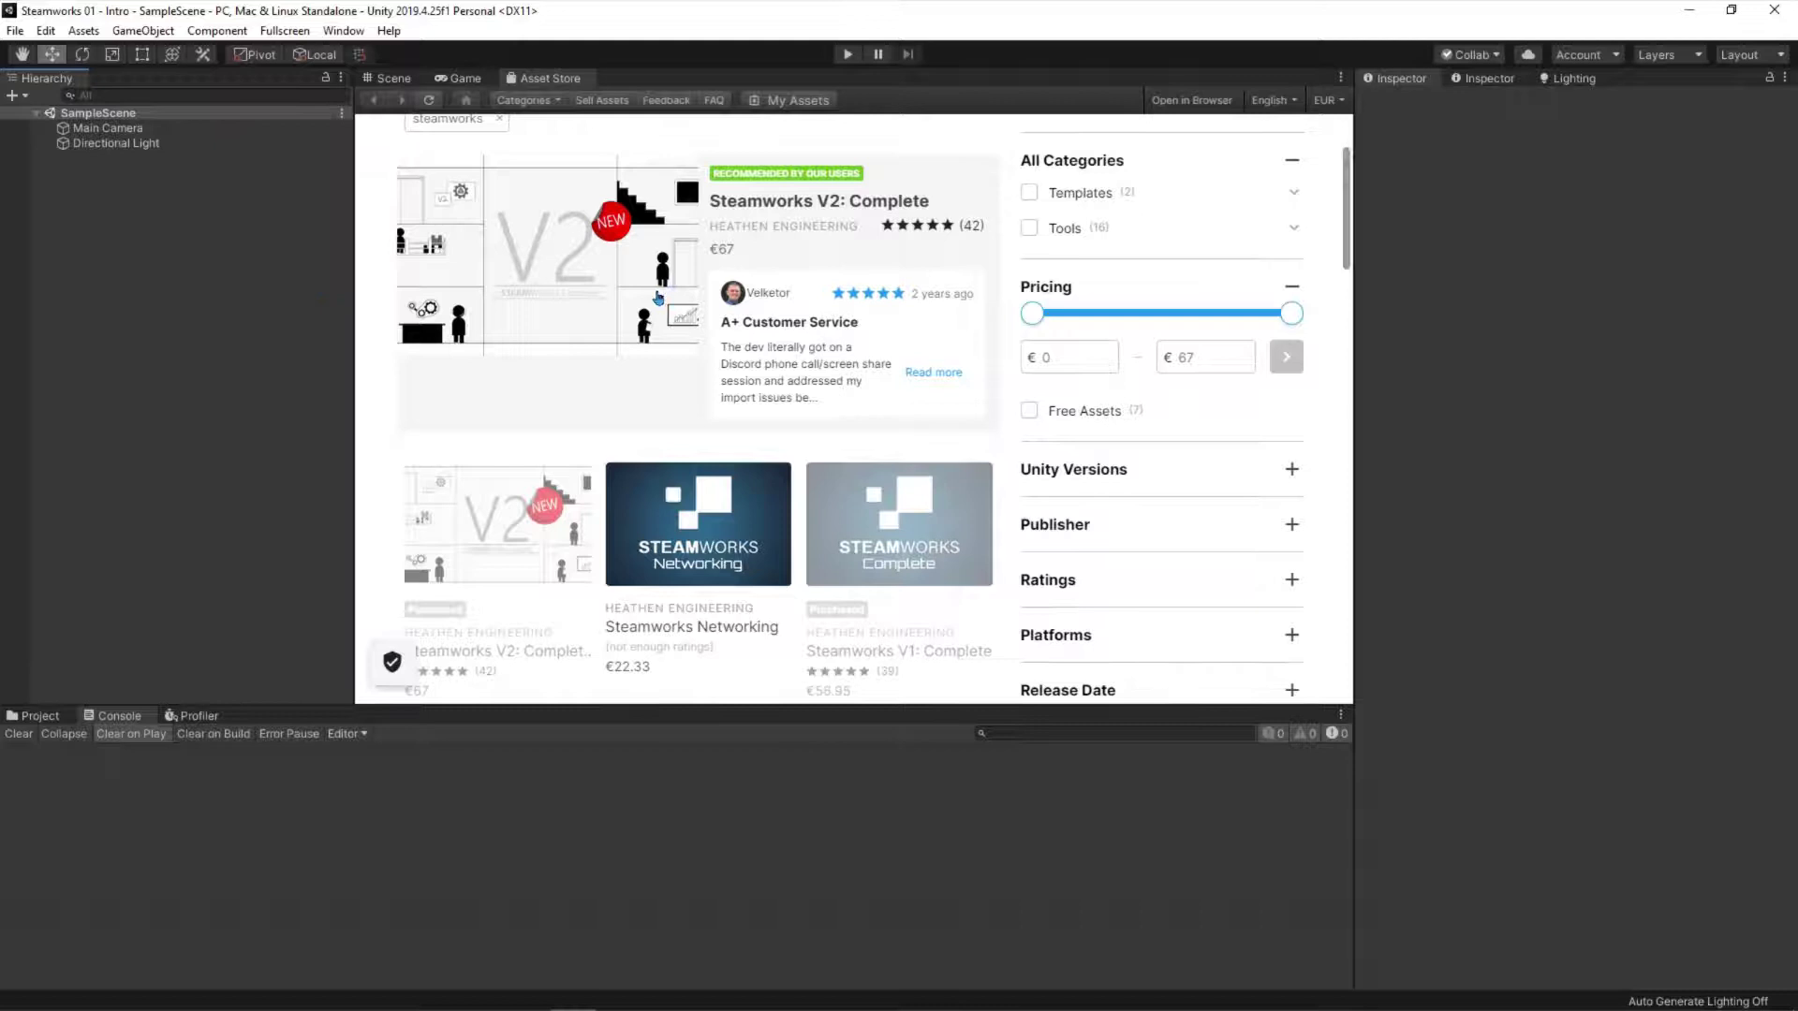
- From the Asset Store results, download the free Steamworks v2: Foundation package
left_click(343, 28)
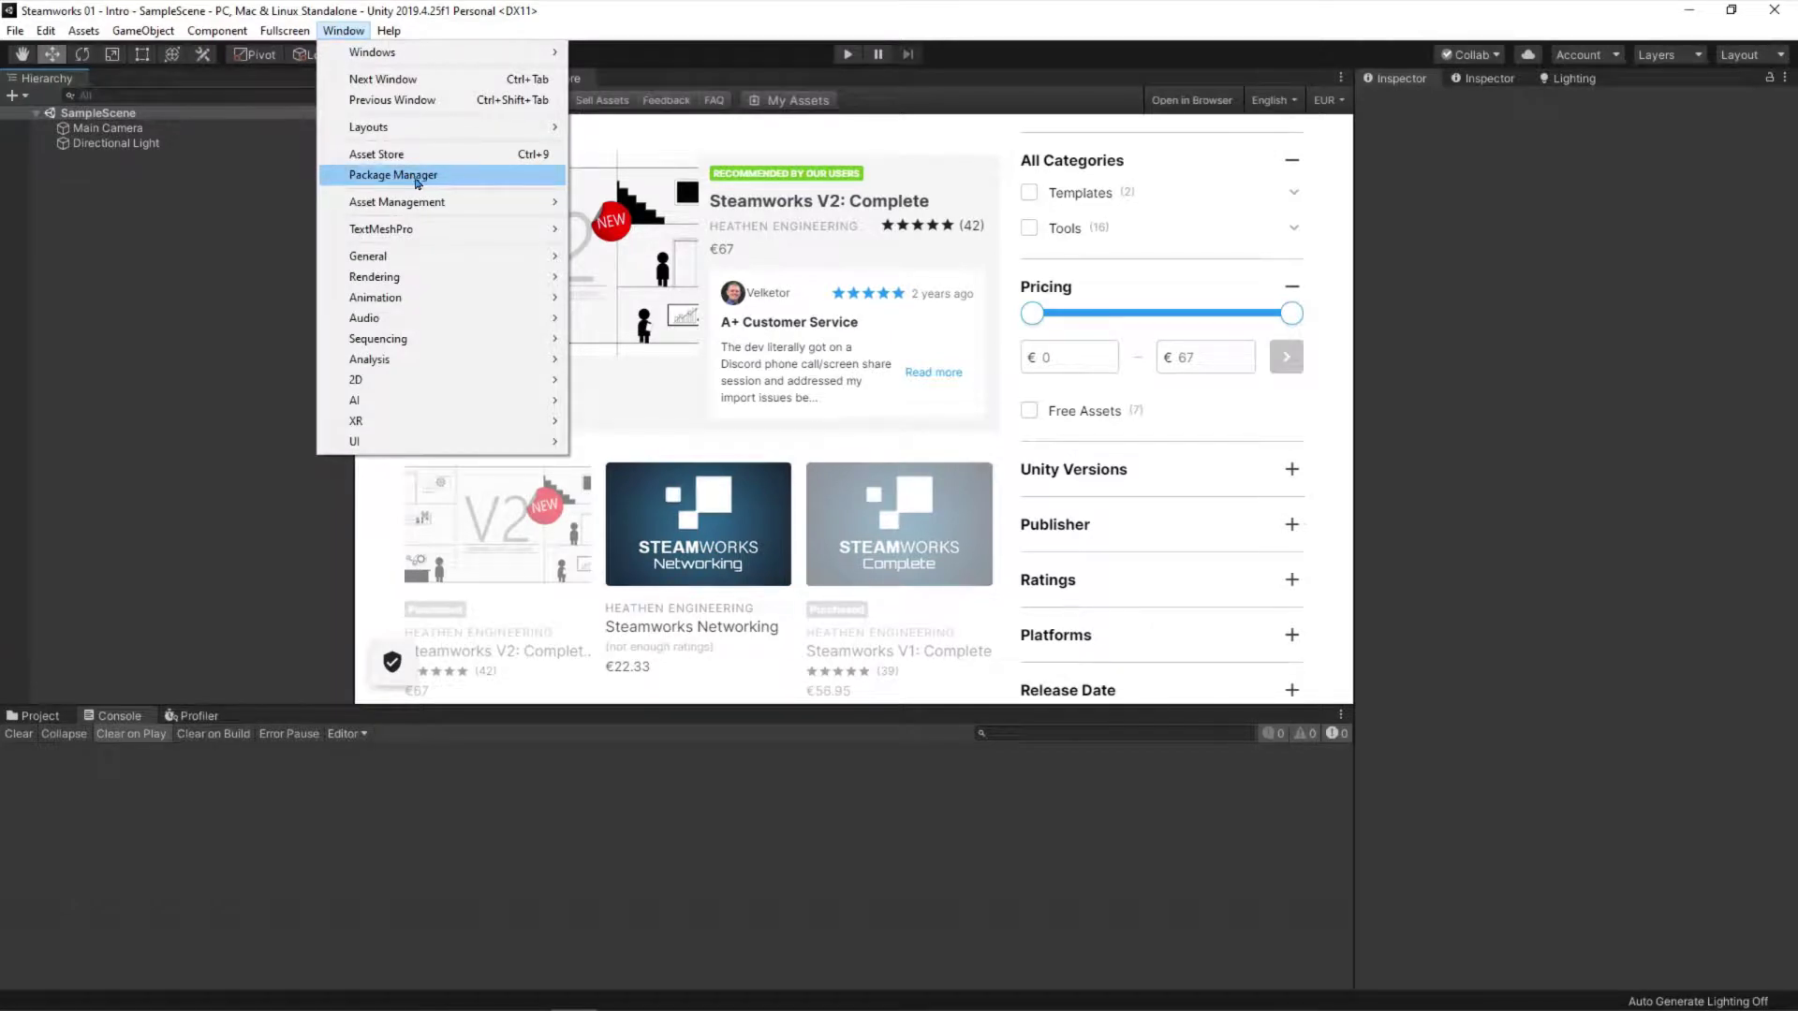
left_click(165, 390)
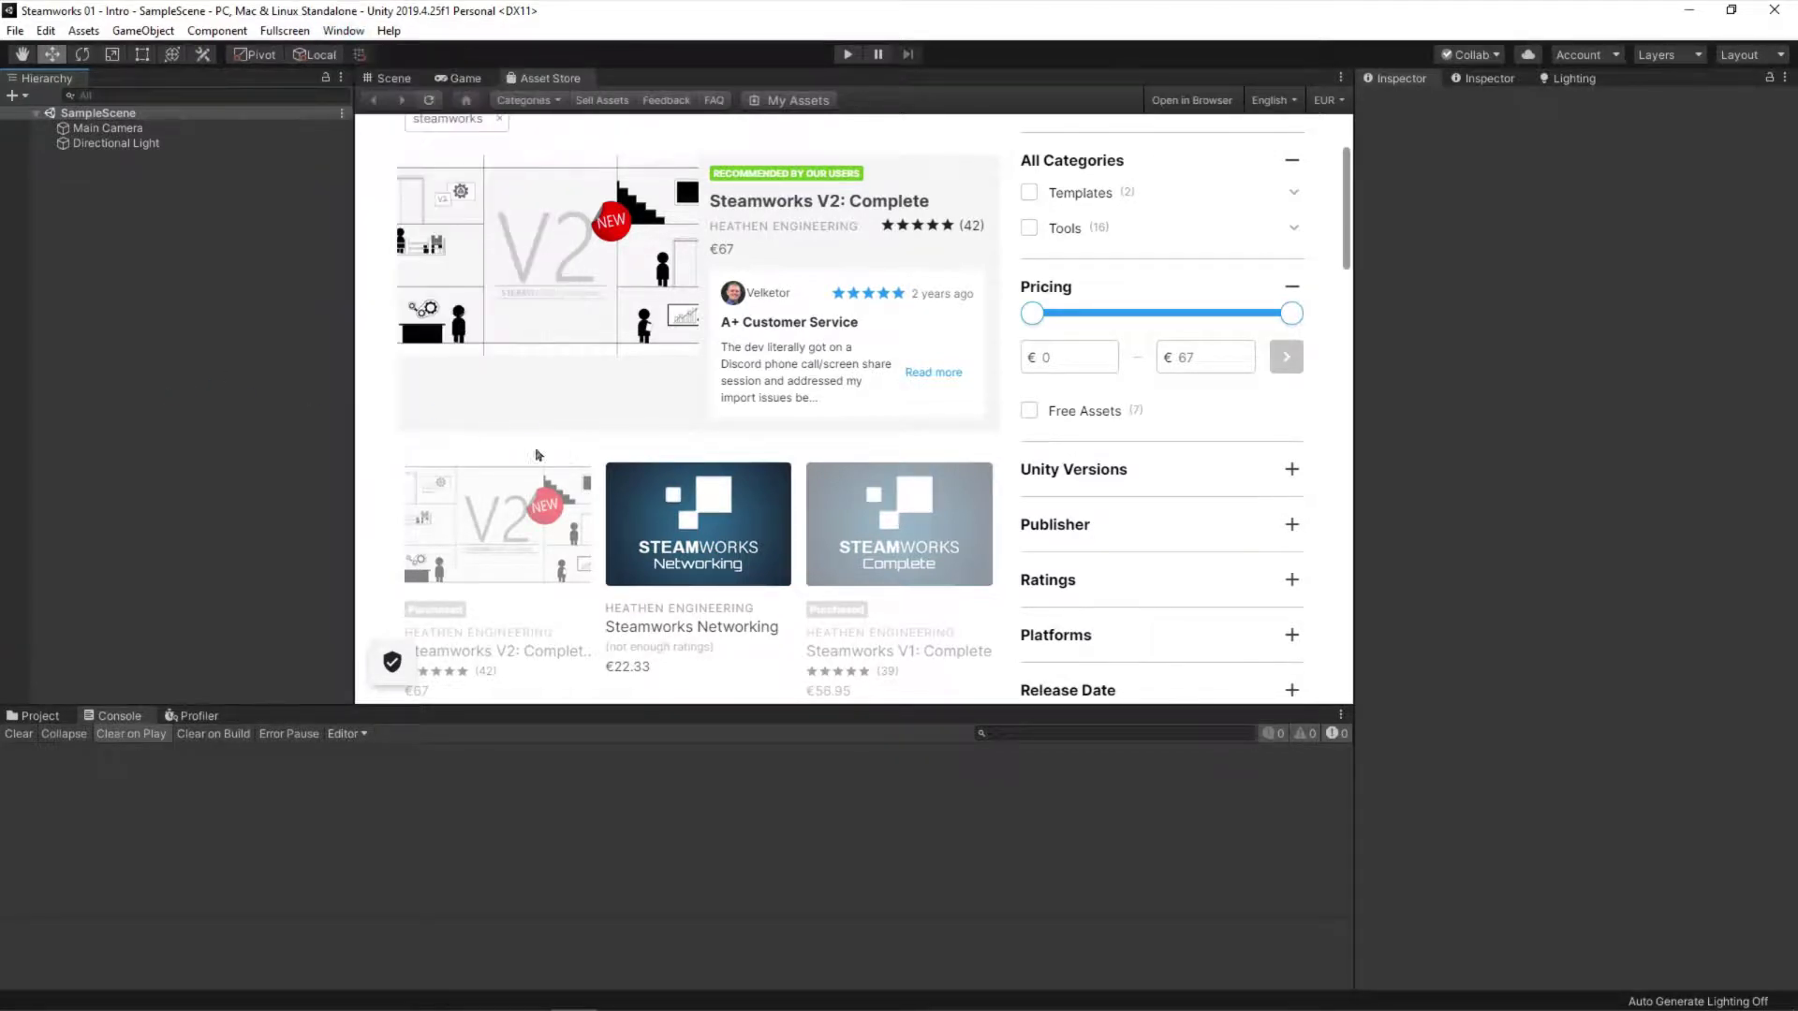
scroll(499, 422, "down", 1)
scroll(521, 424, "down", 2)
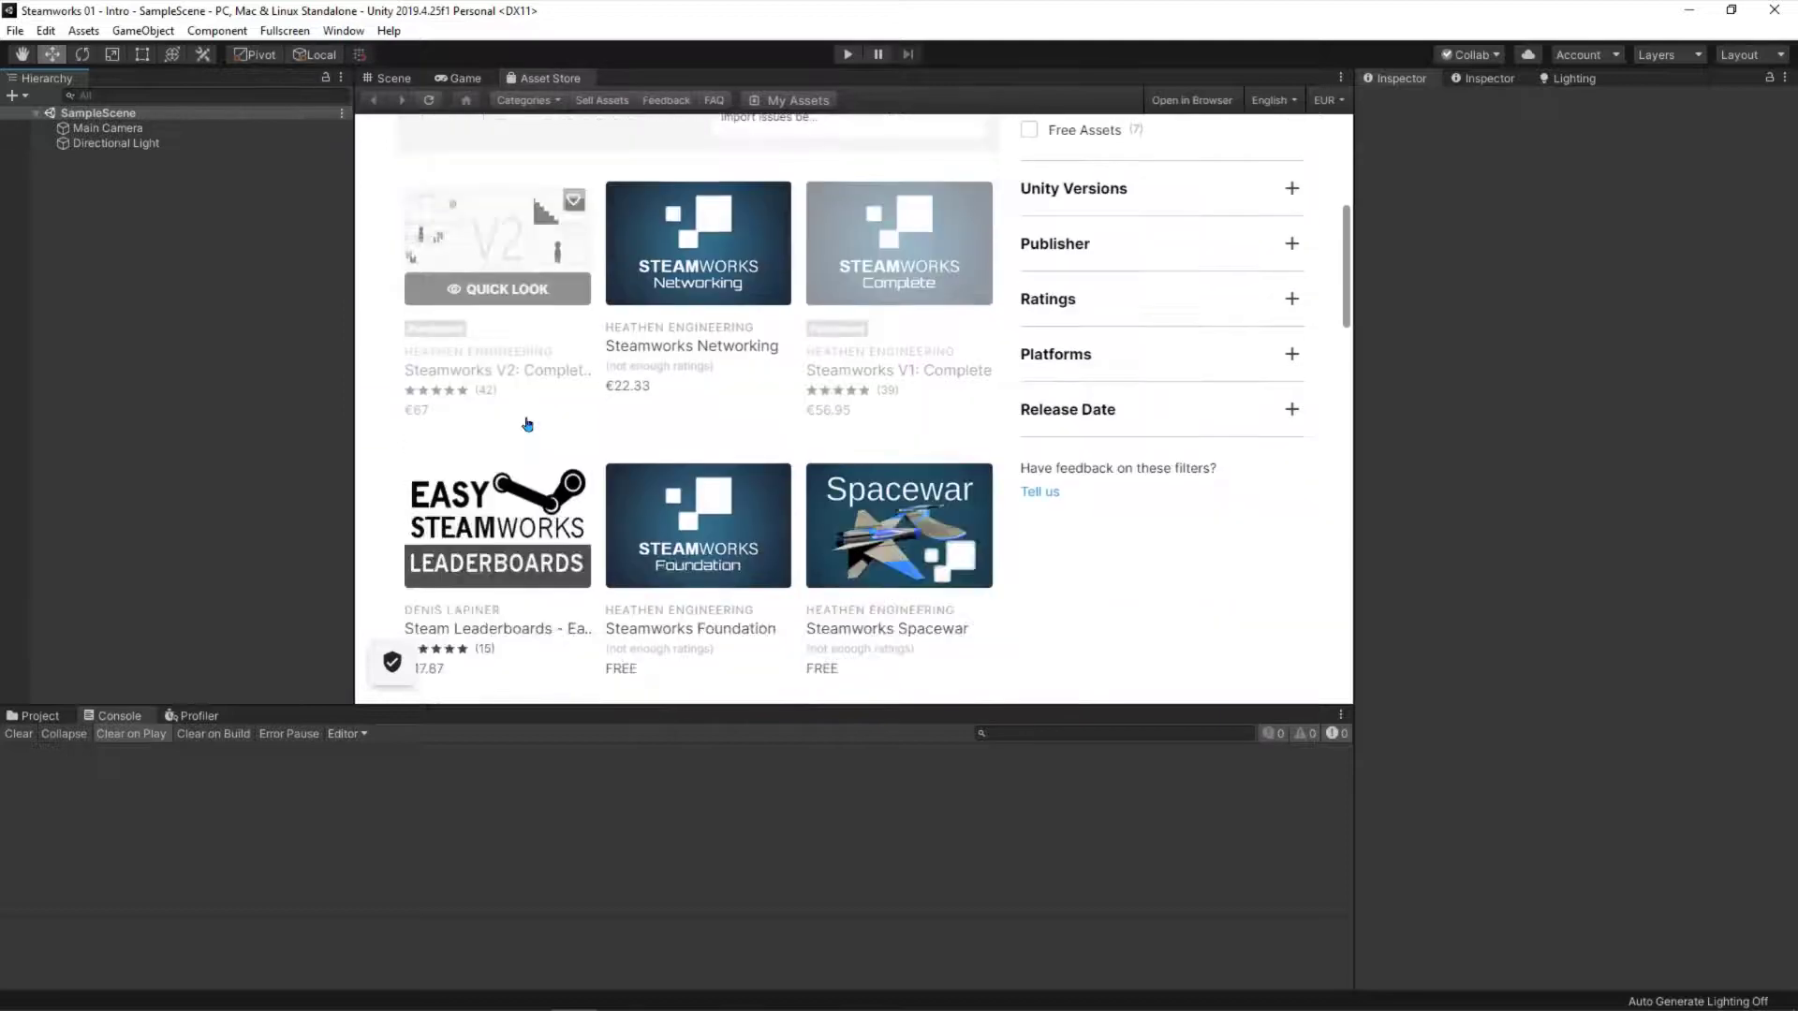
scroll(522, 422, "down", 2)
scroll(525, 422, "down", 1)
scroll(528, 425, "down", 1)
scroll(528, 423, "down", 2)
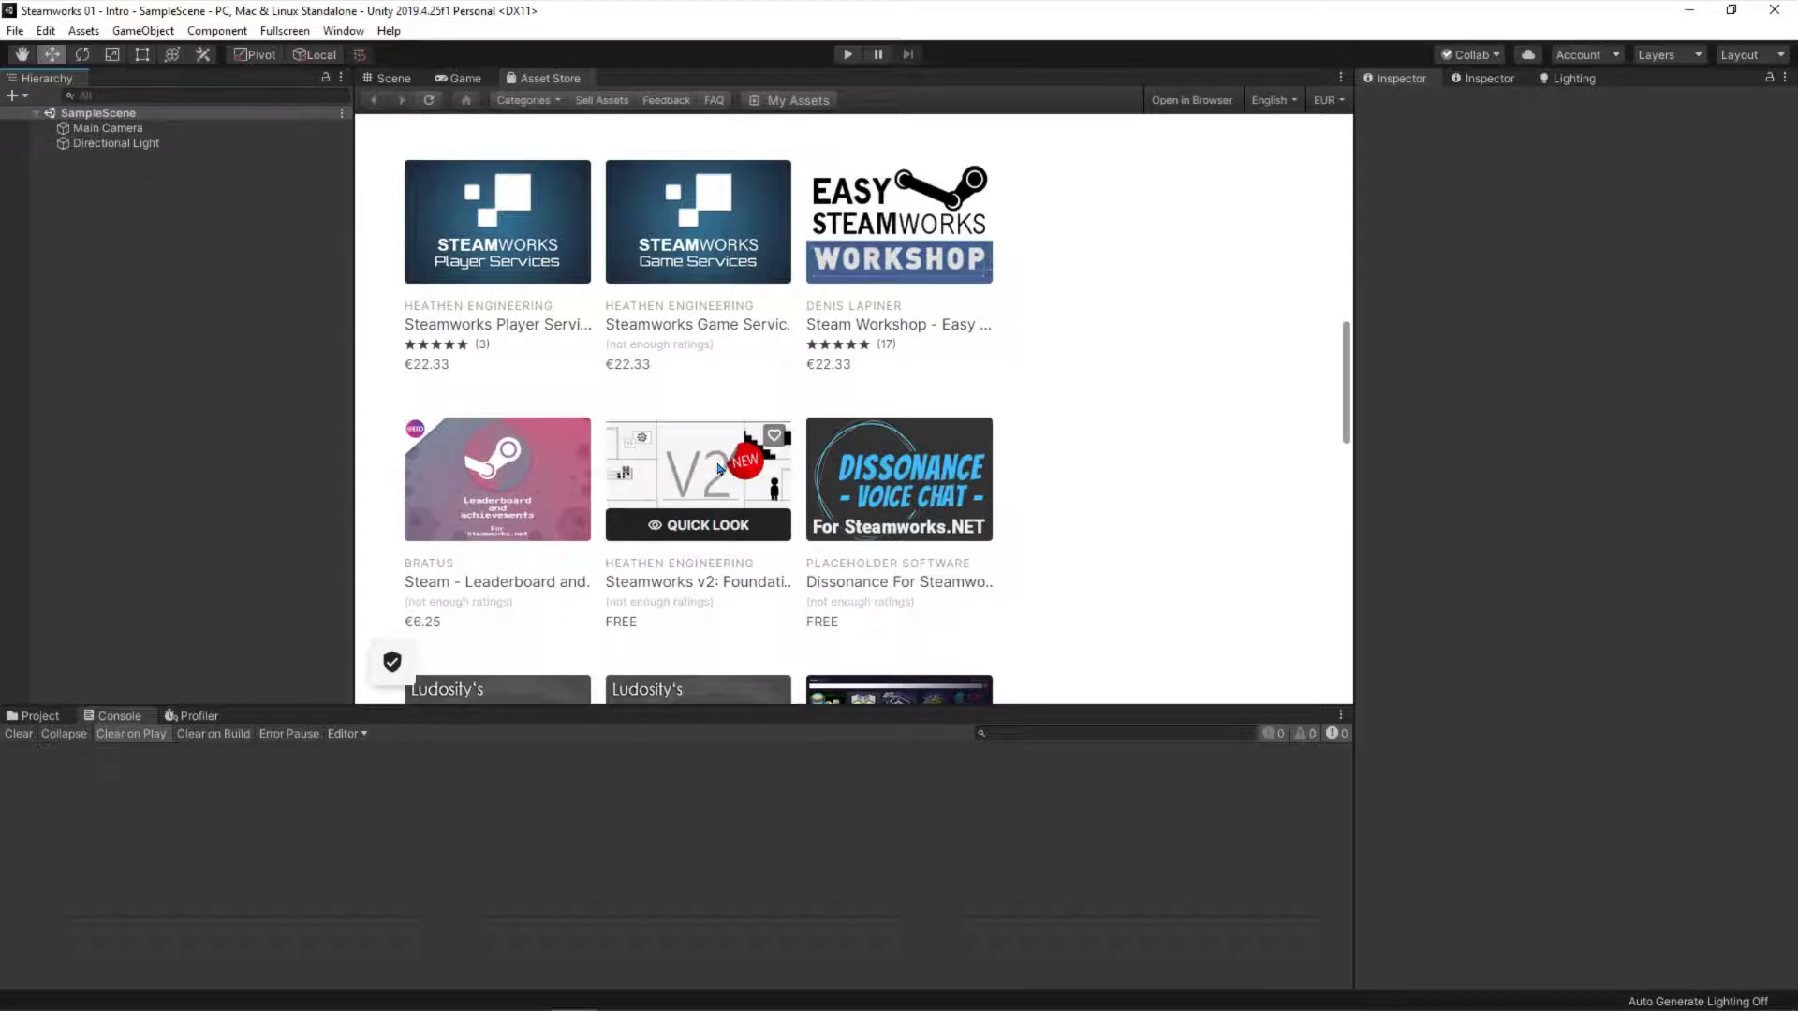
left_click(719, 467)
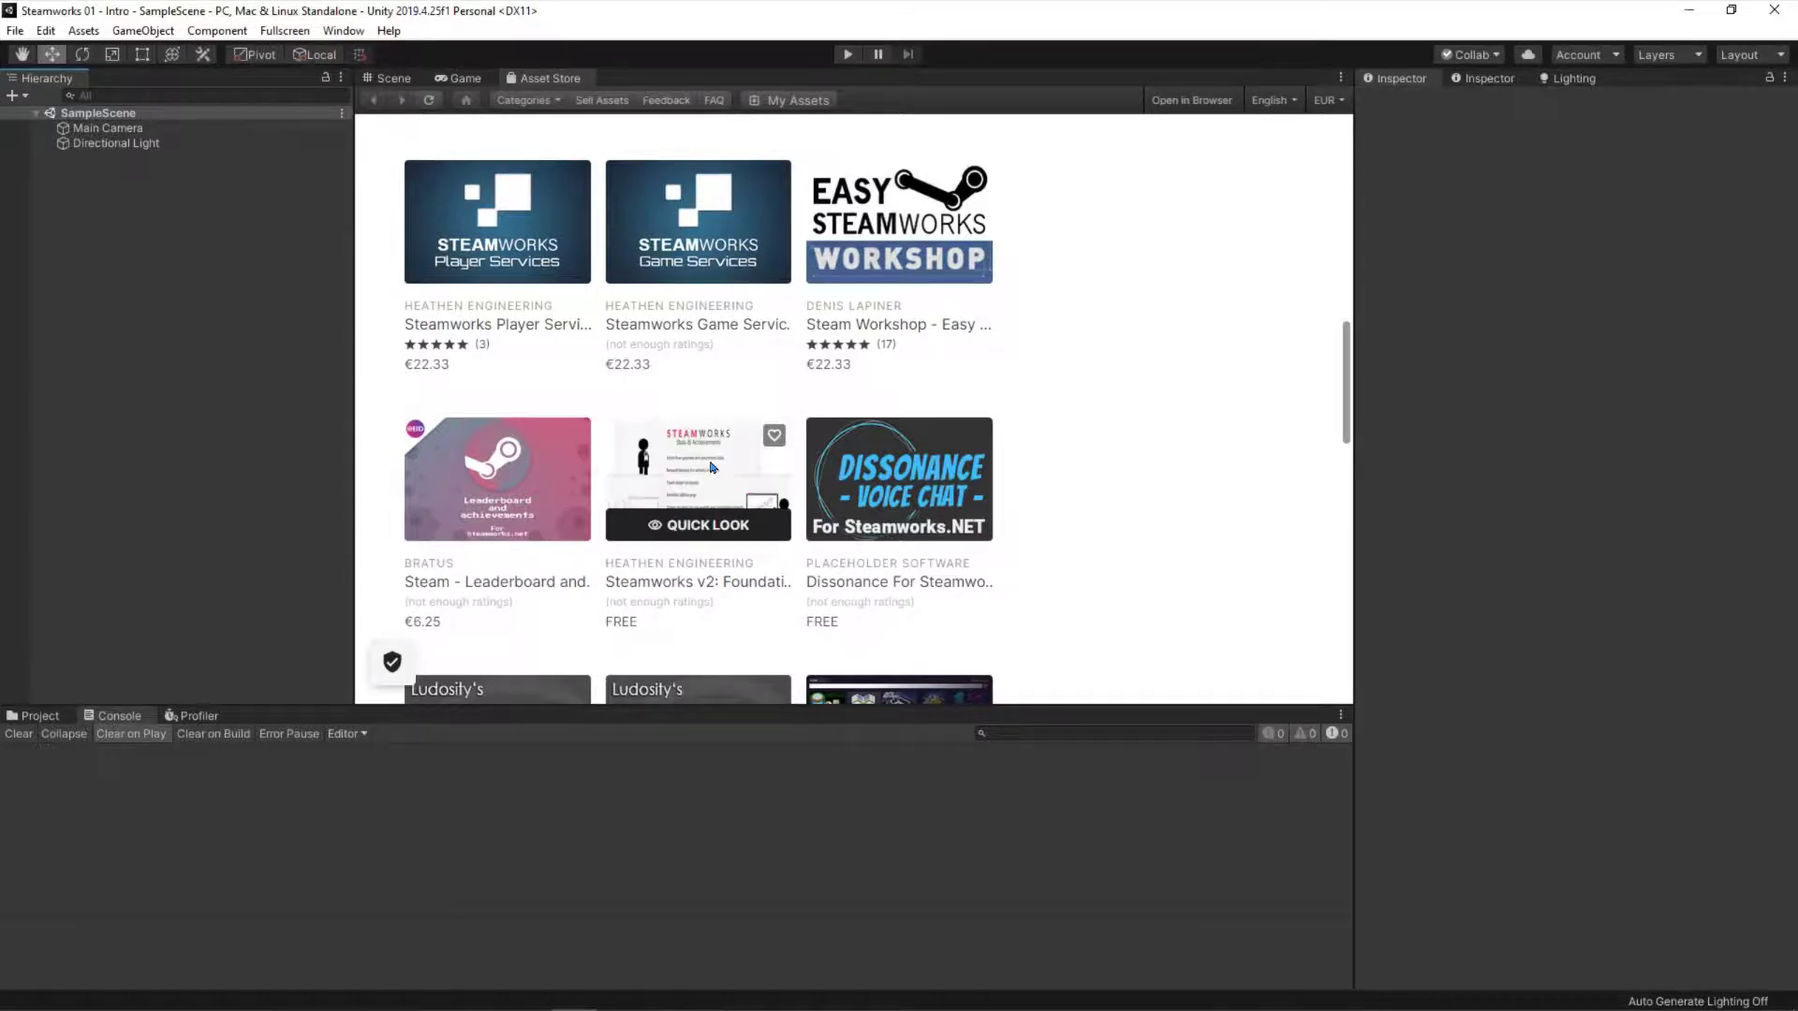
left_click(1050, 326)
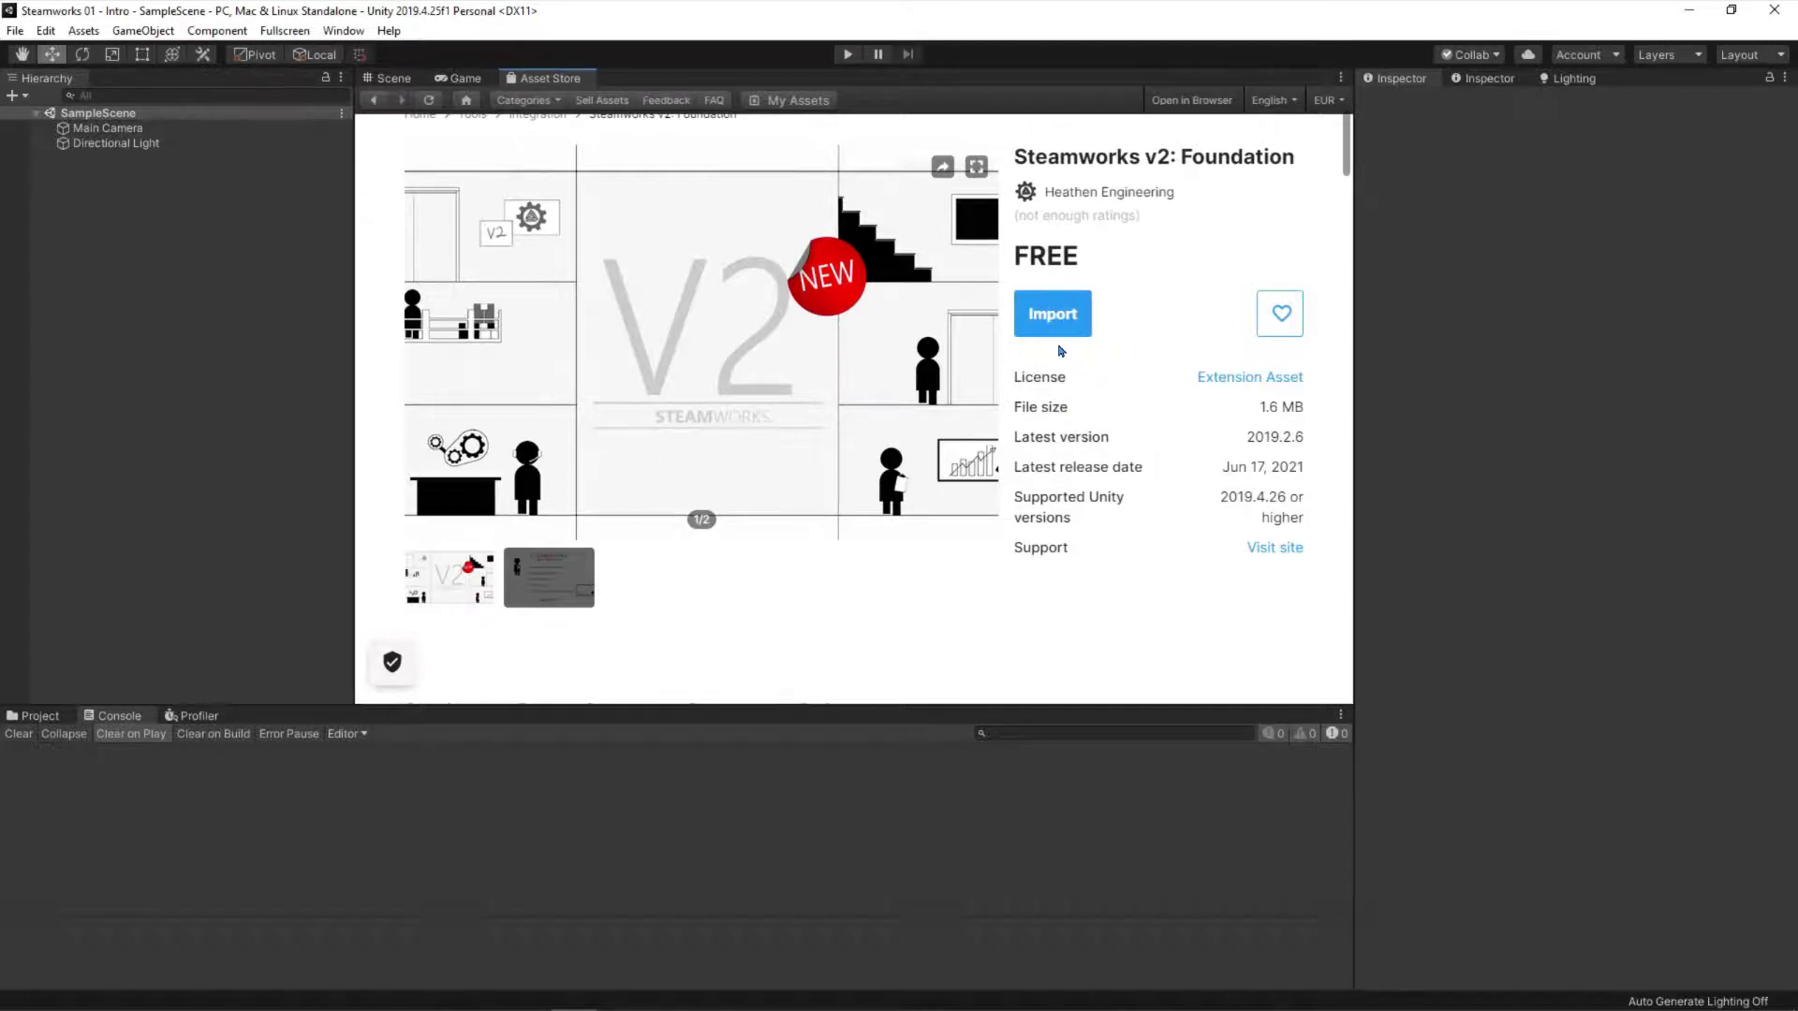
- Import all files of Steamworks v2: Foundation, including its Heathen Engineering folder
left_click(1052, 325)
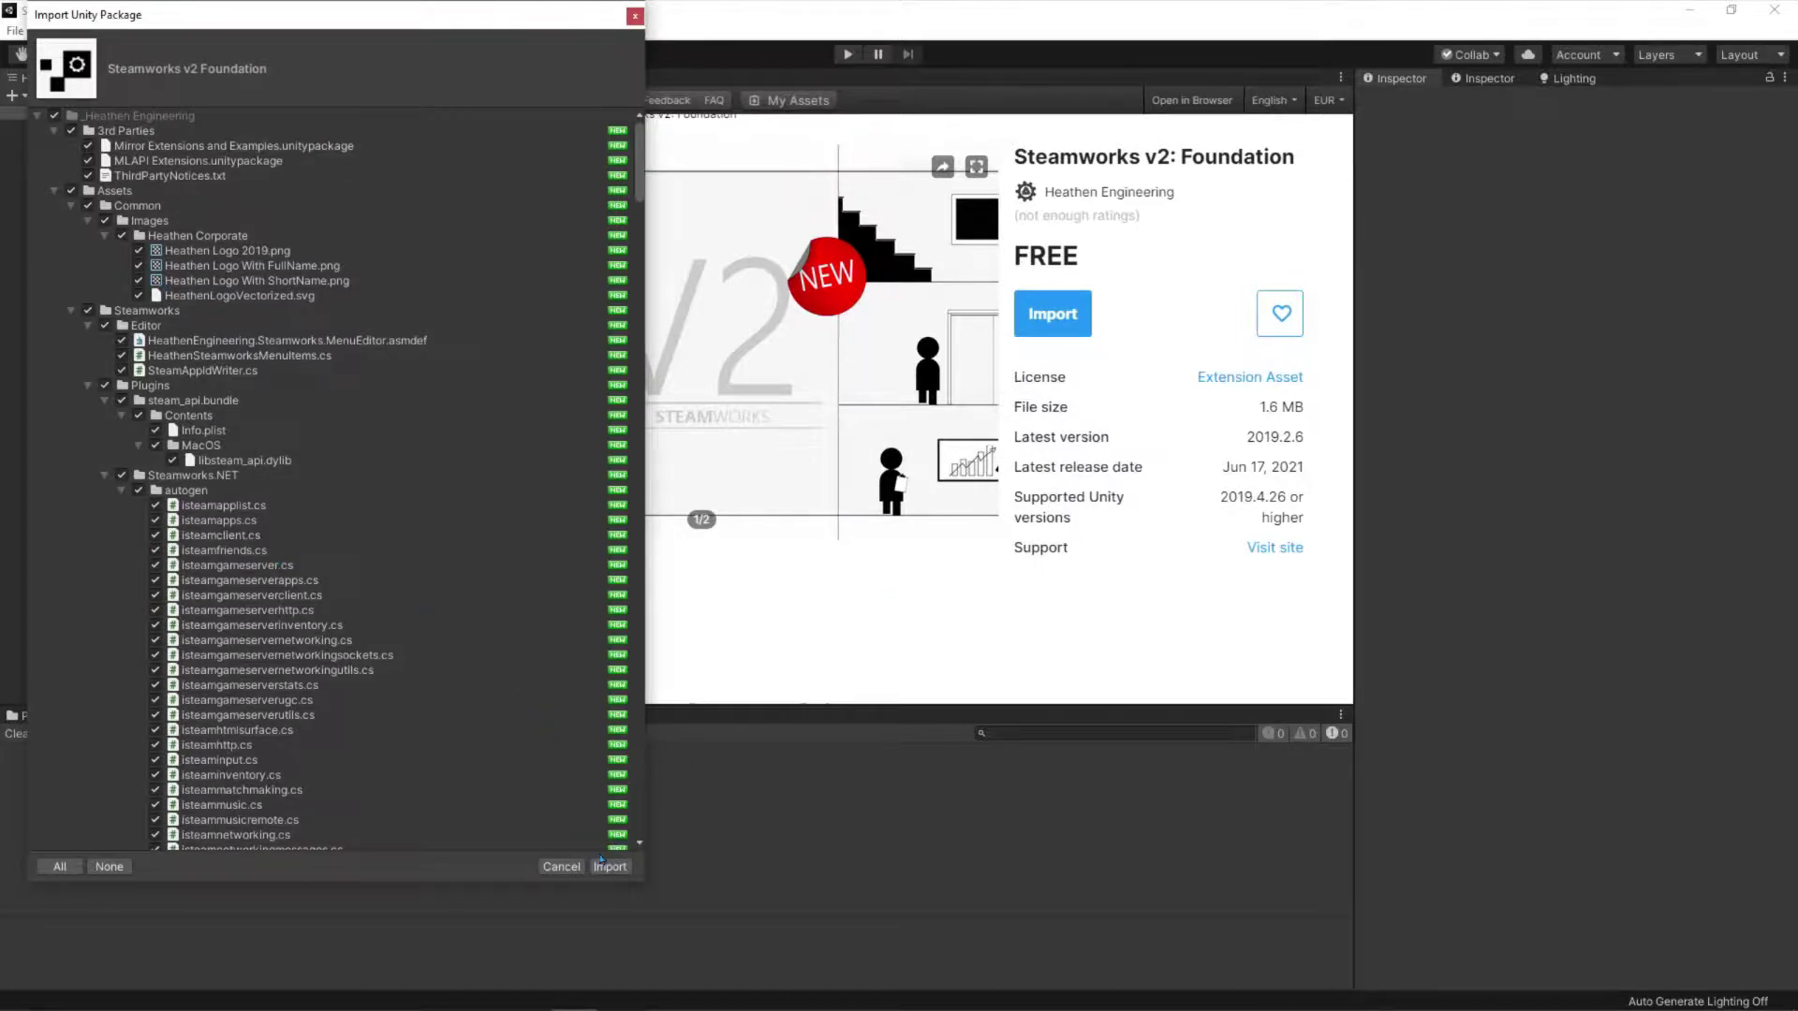
left_click(610, 867)
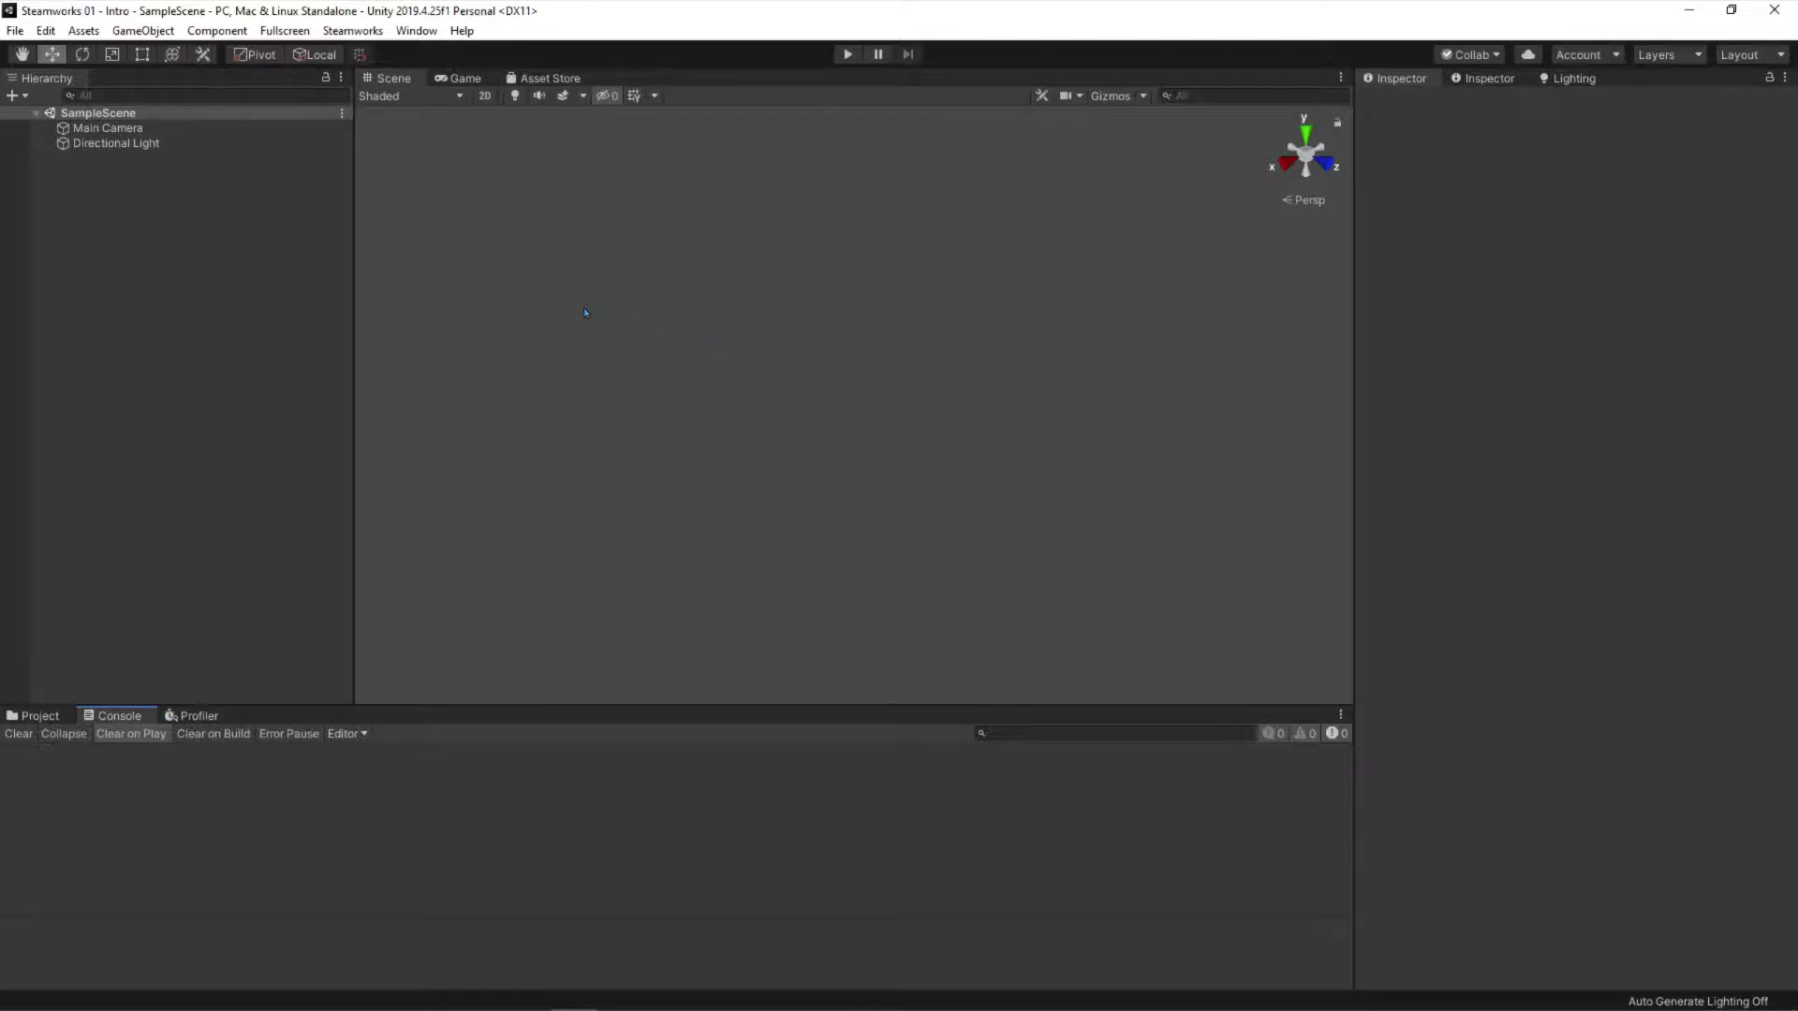
- Show Package Manager listing packages from My Assets
left_click(416, 29)
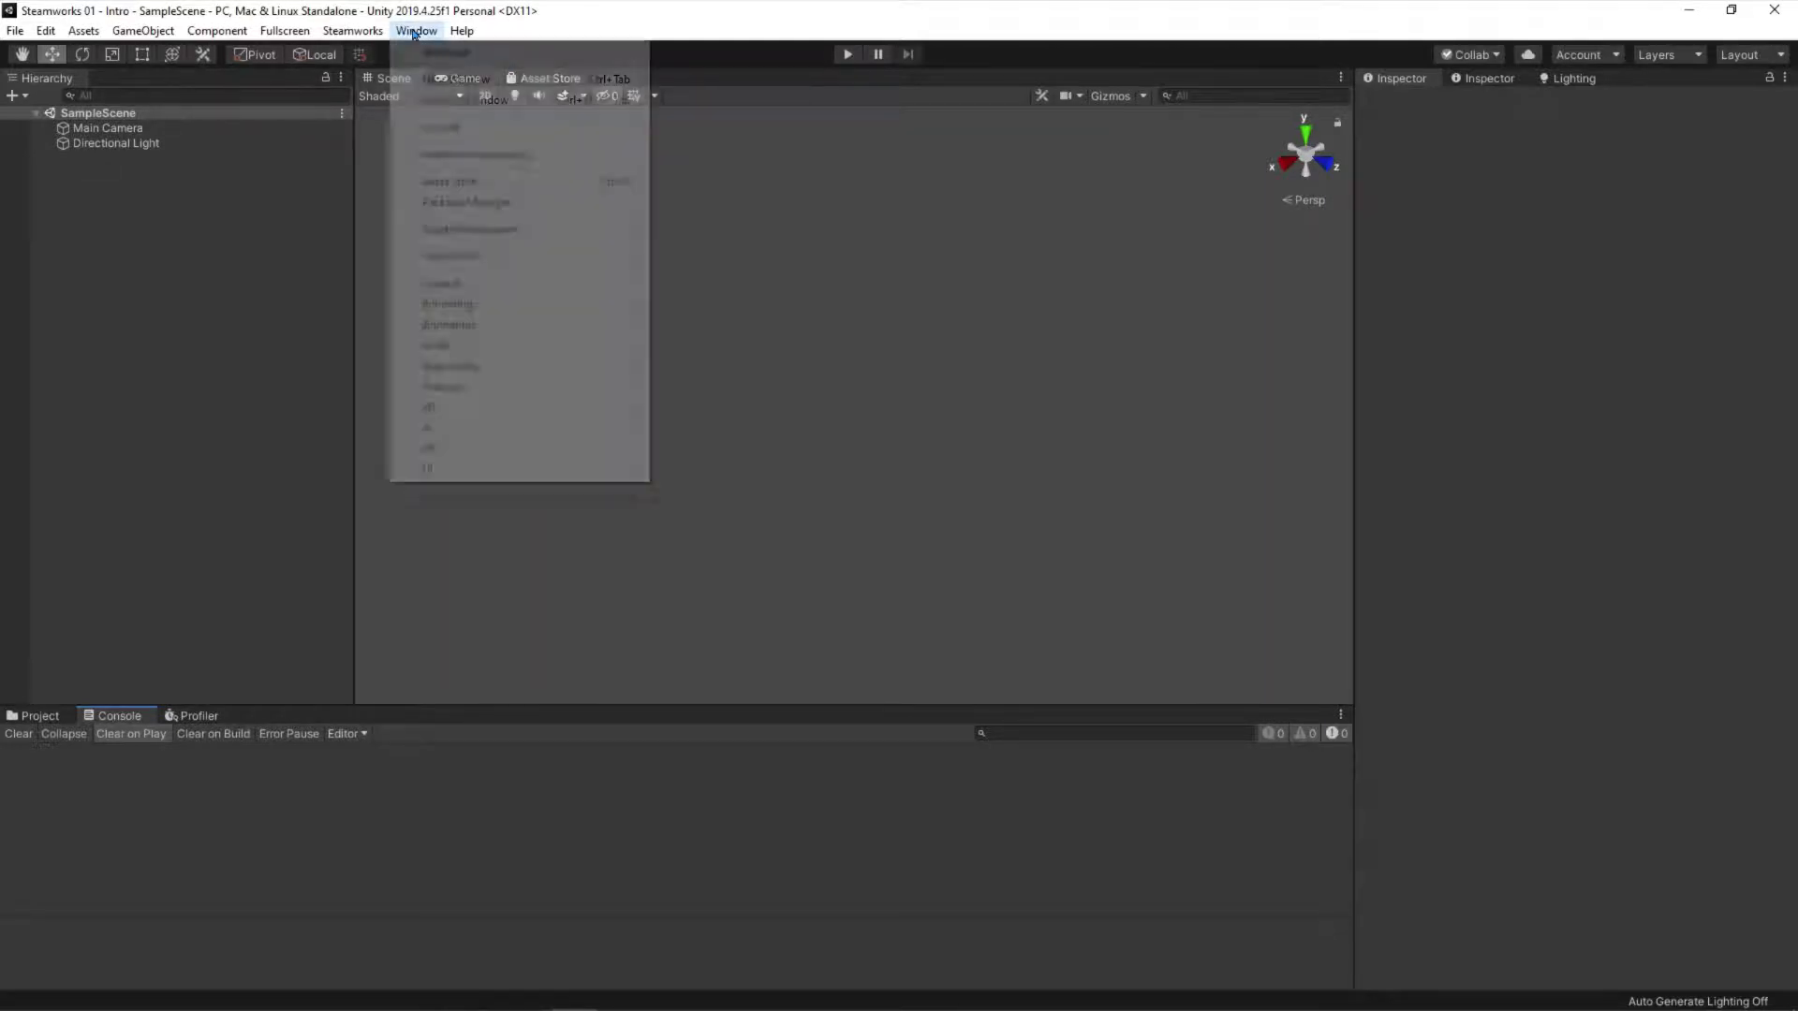
left_click(516, 205)
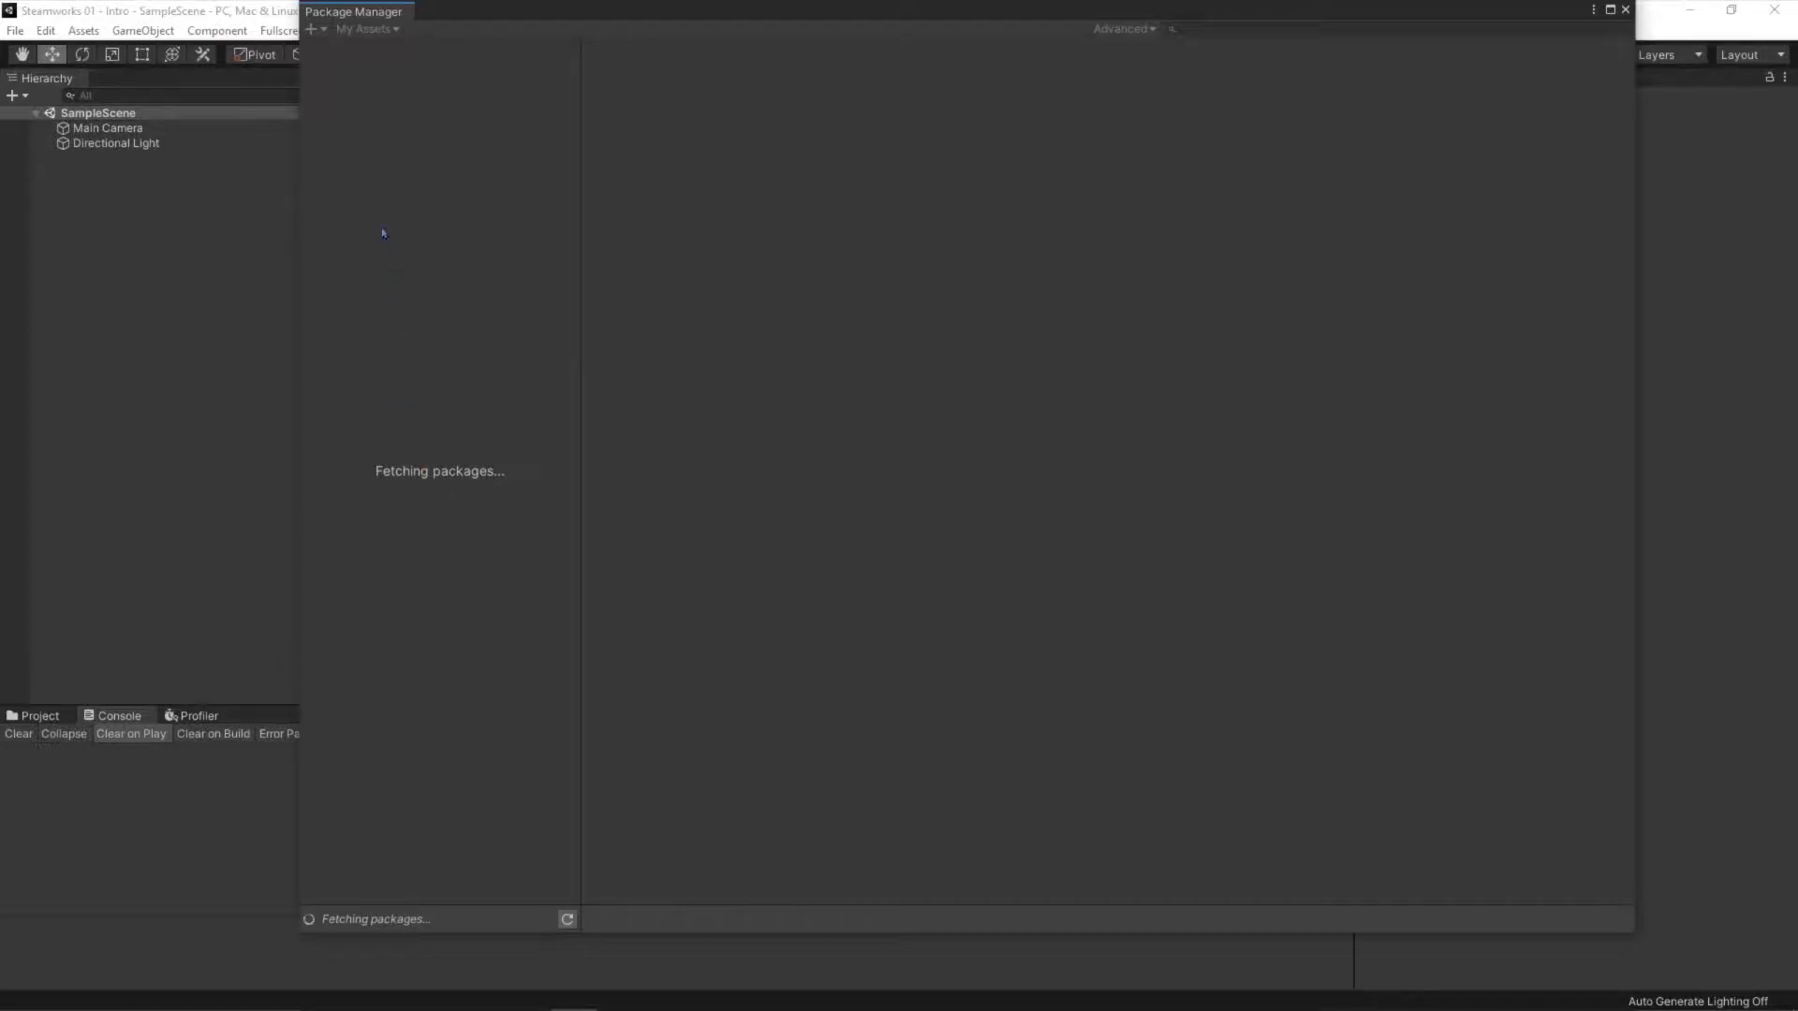
left_click(366, 29)
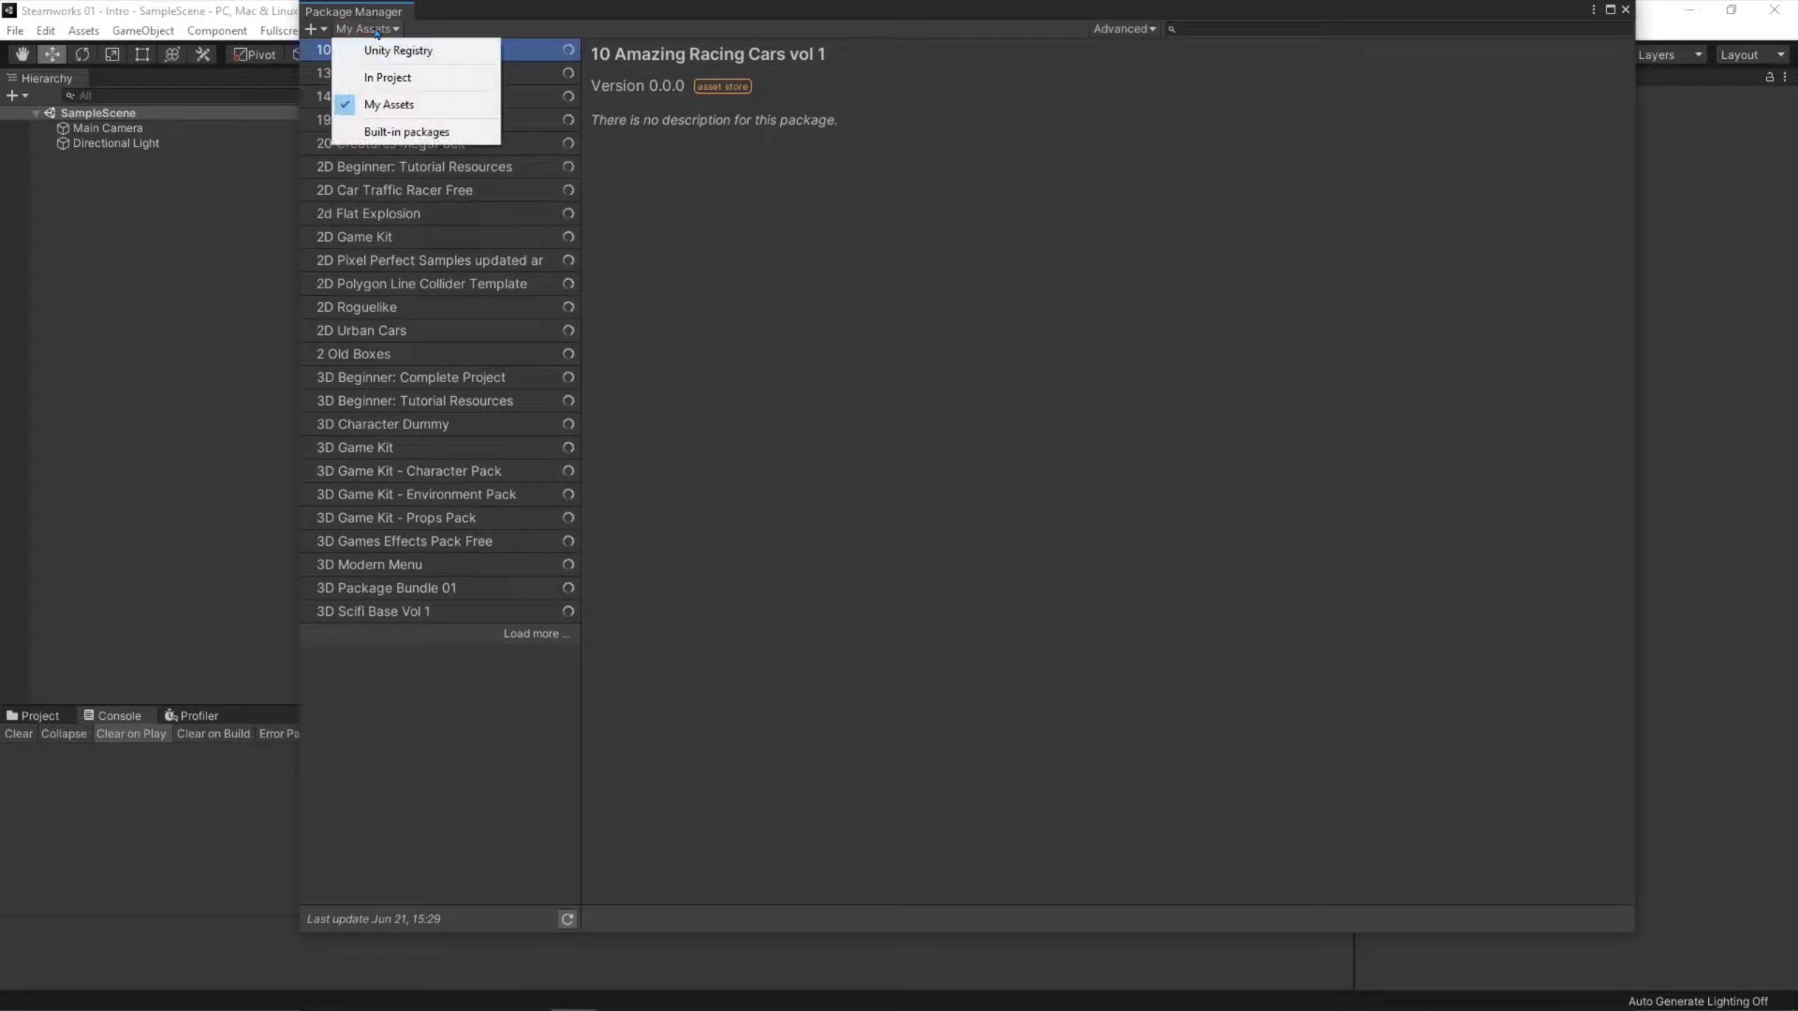
left_click(388, 106)
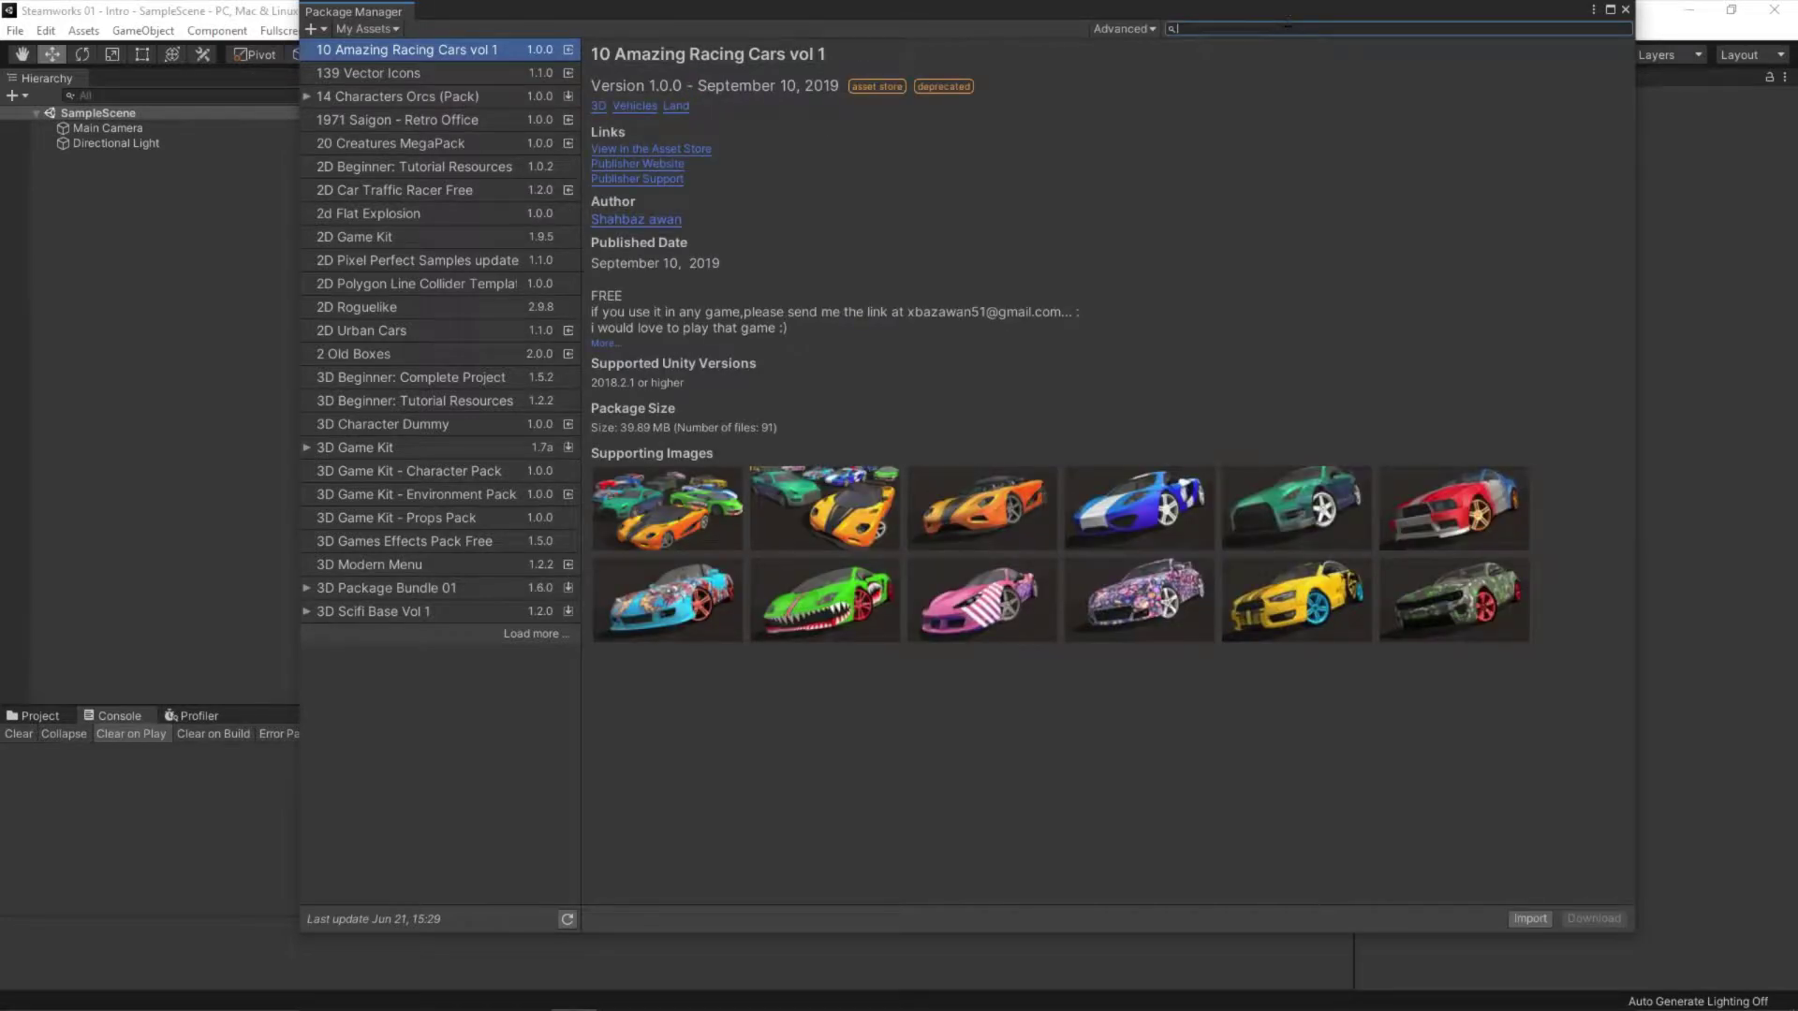
type("steamwotk")
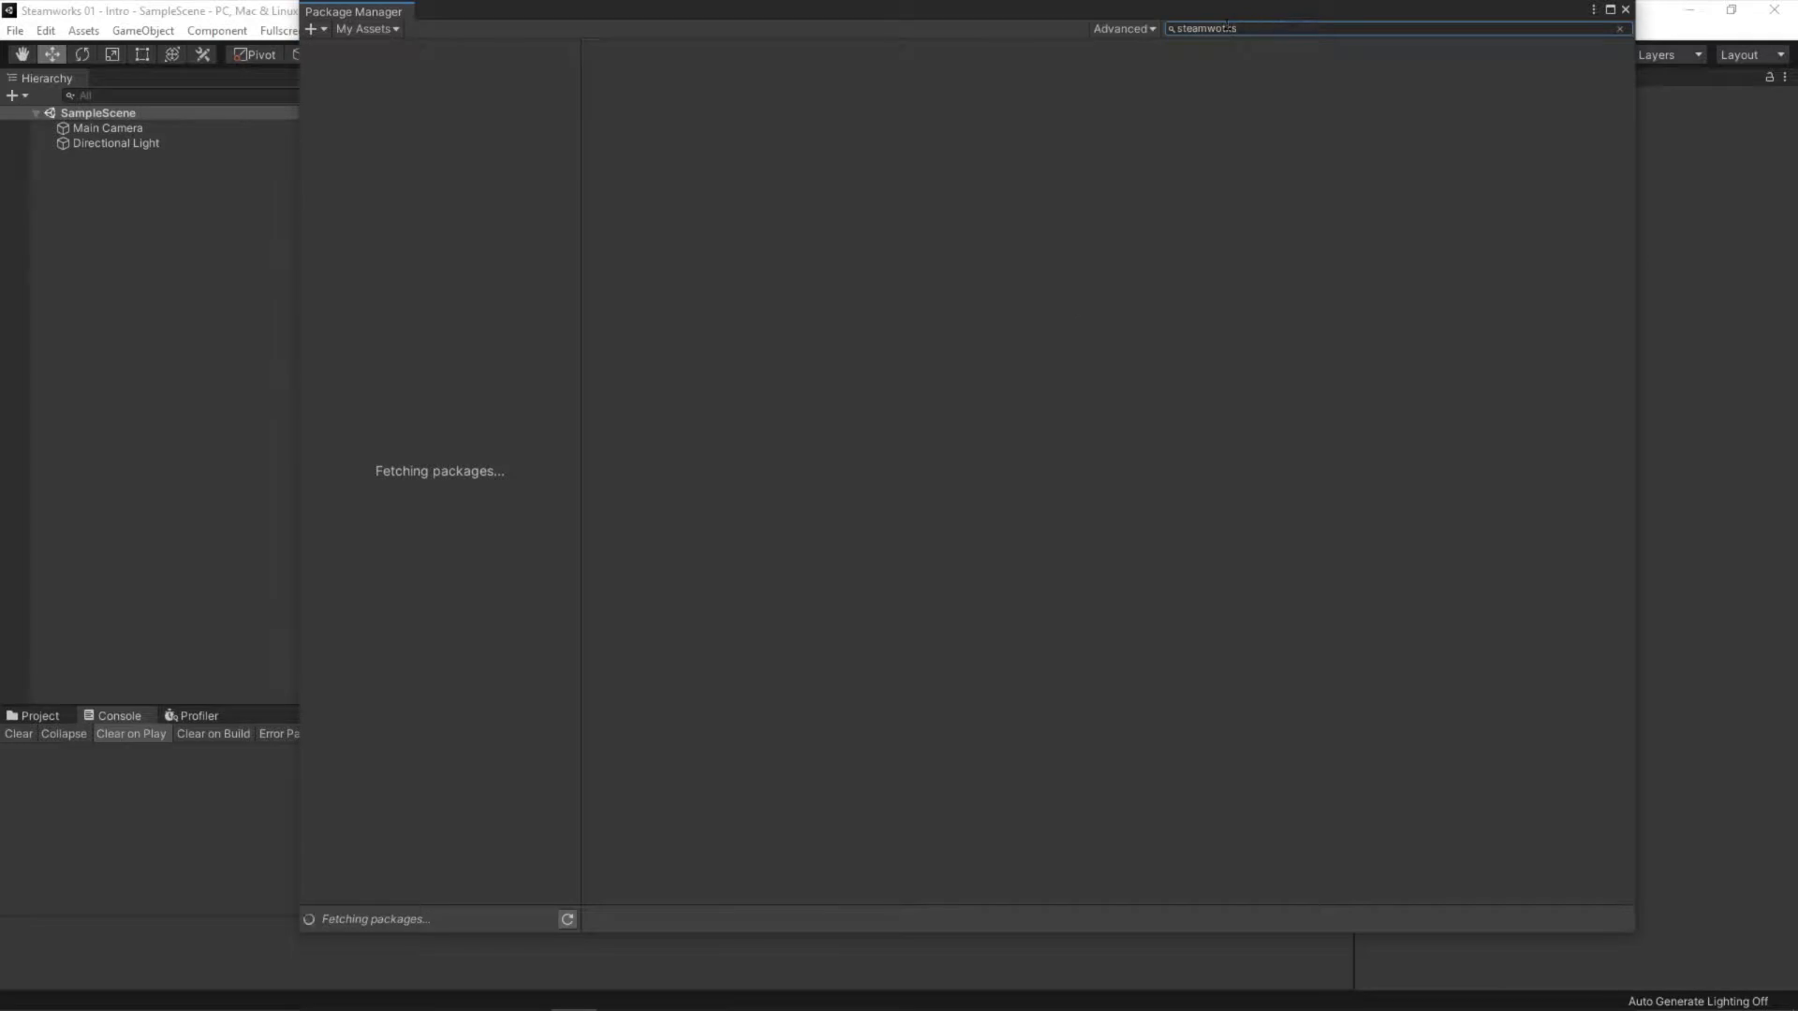
- Correct the search to 'steamworks' so the Steamworks V1, V2 Complete and v2 Foundation packages appear
left_click_drag(1226, 29, 1239, 28)
key("Left")
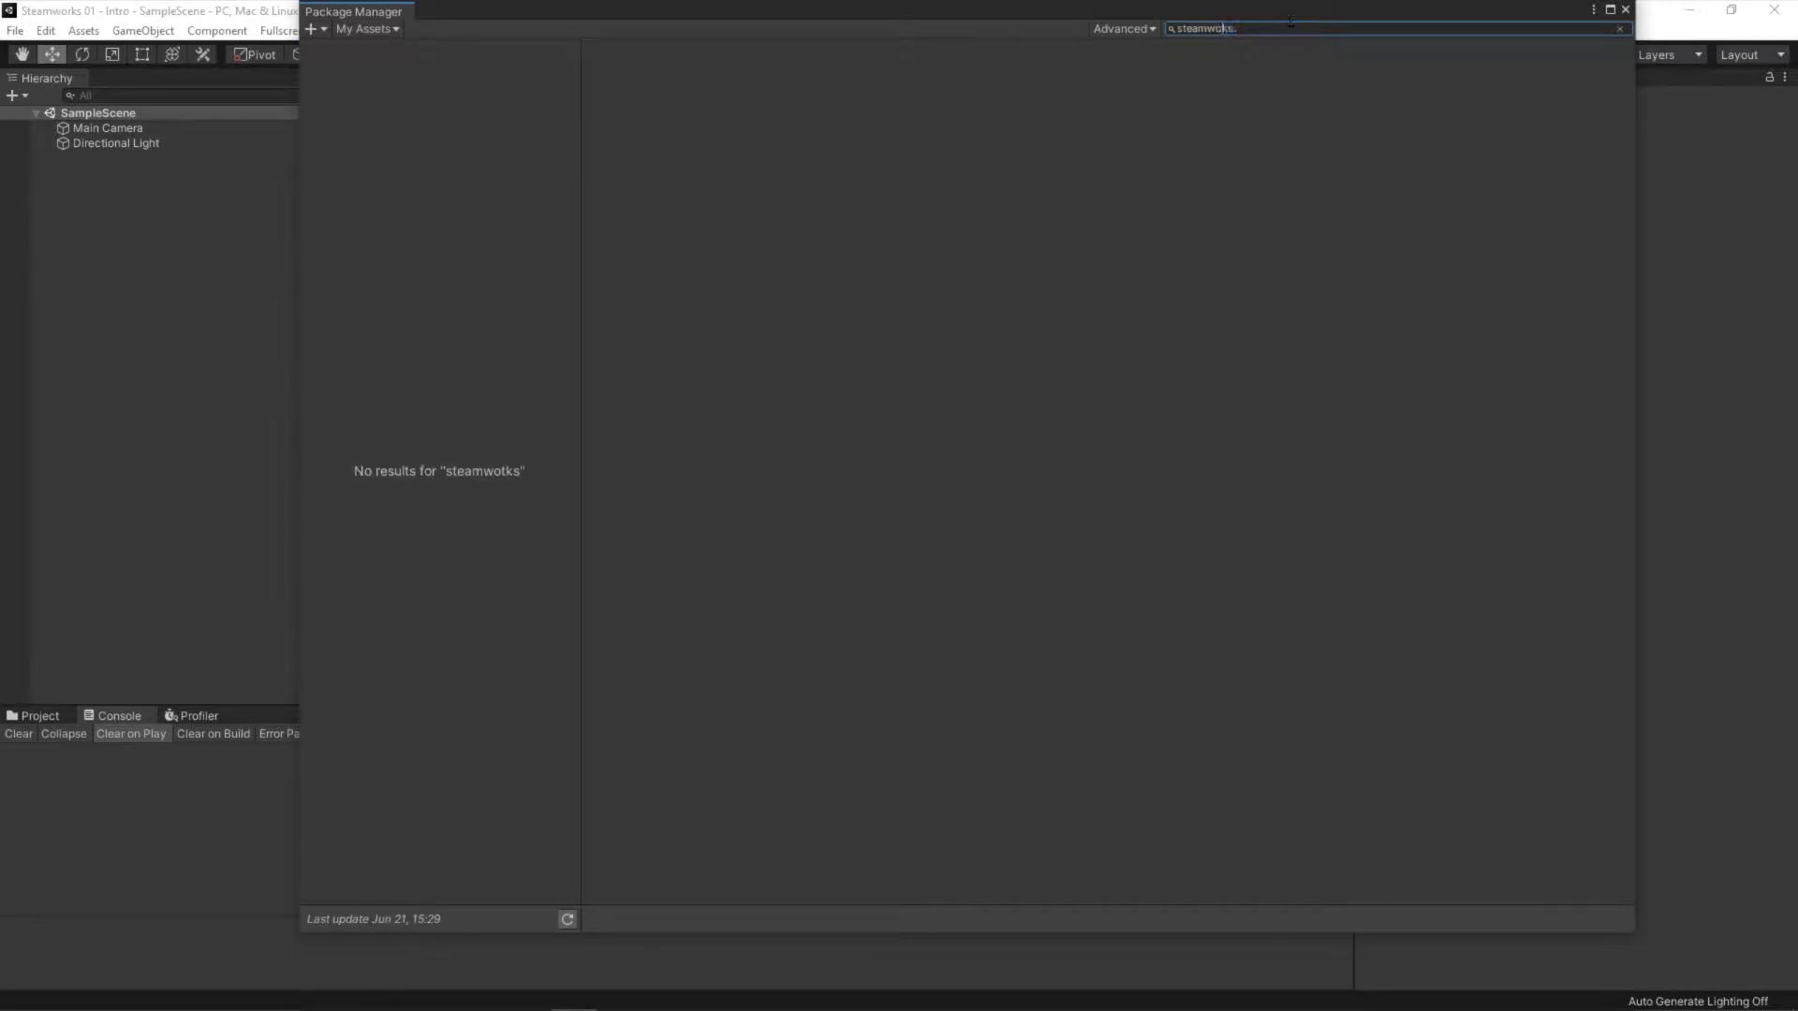
key("BackSpace")
type("r")
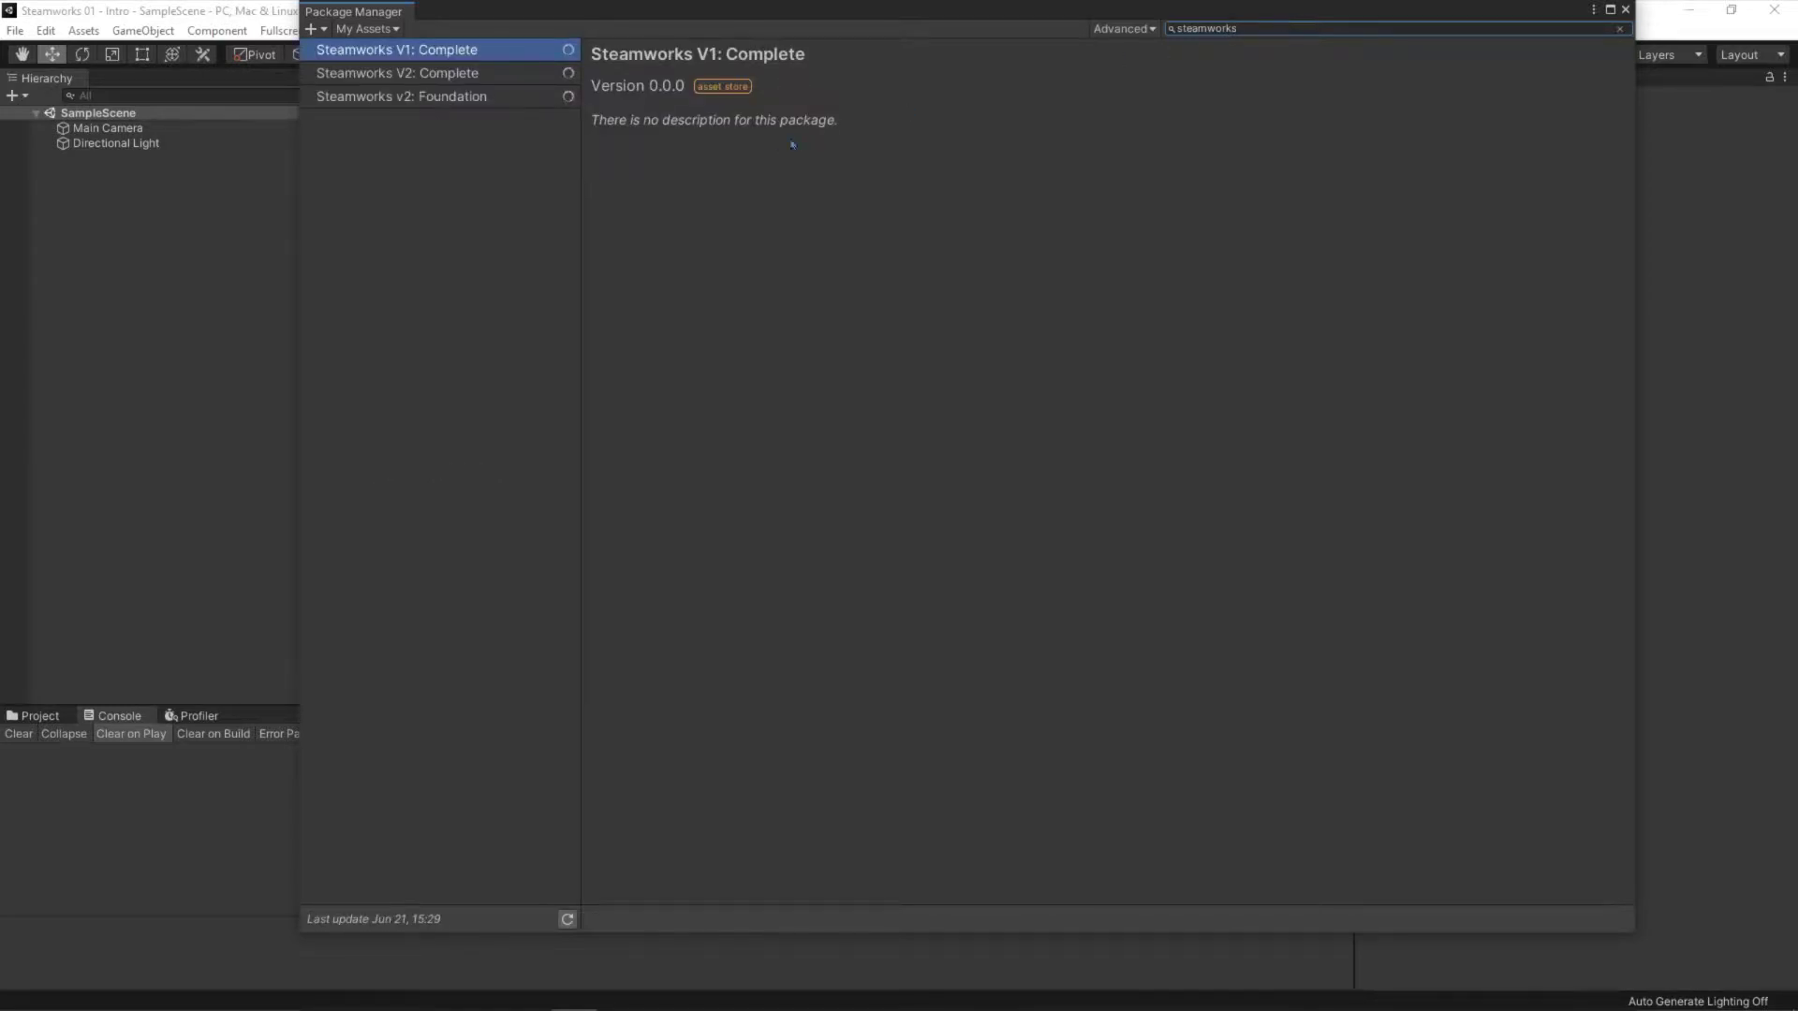
- Import Steamworks v2: Foundation again and acknowledge that nothing needs importing
left_click(443, 95)
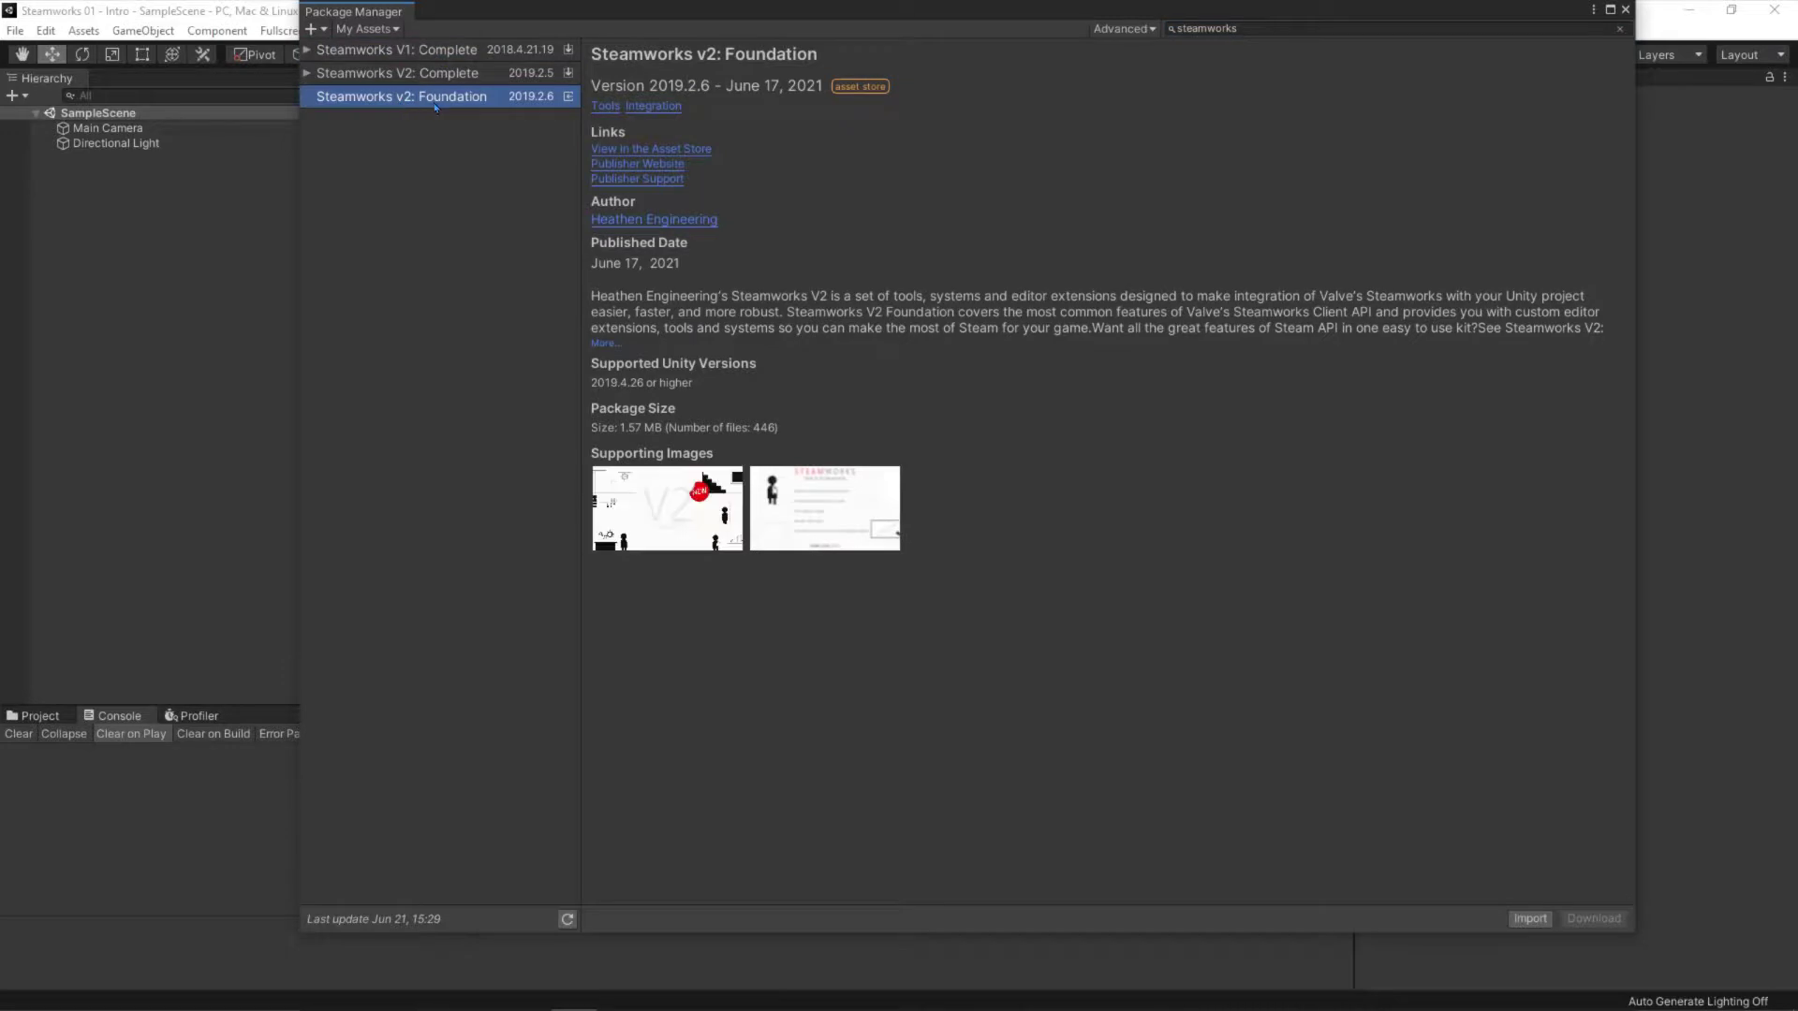
left_click(1527, 920)
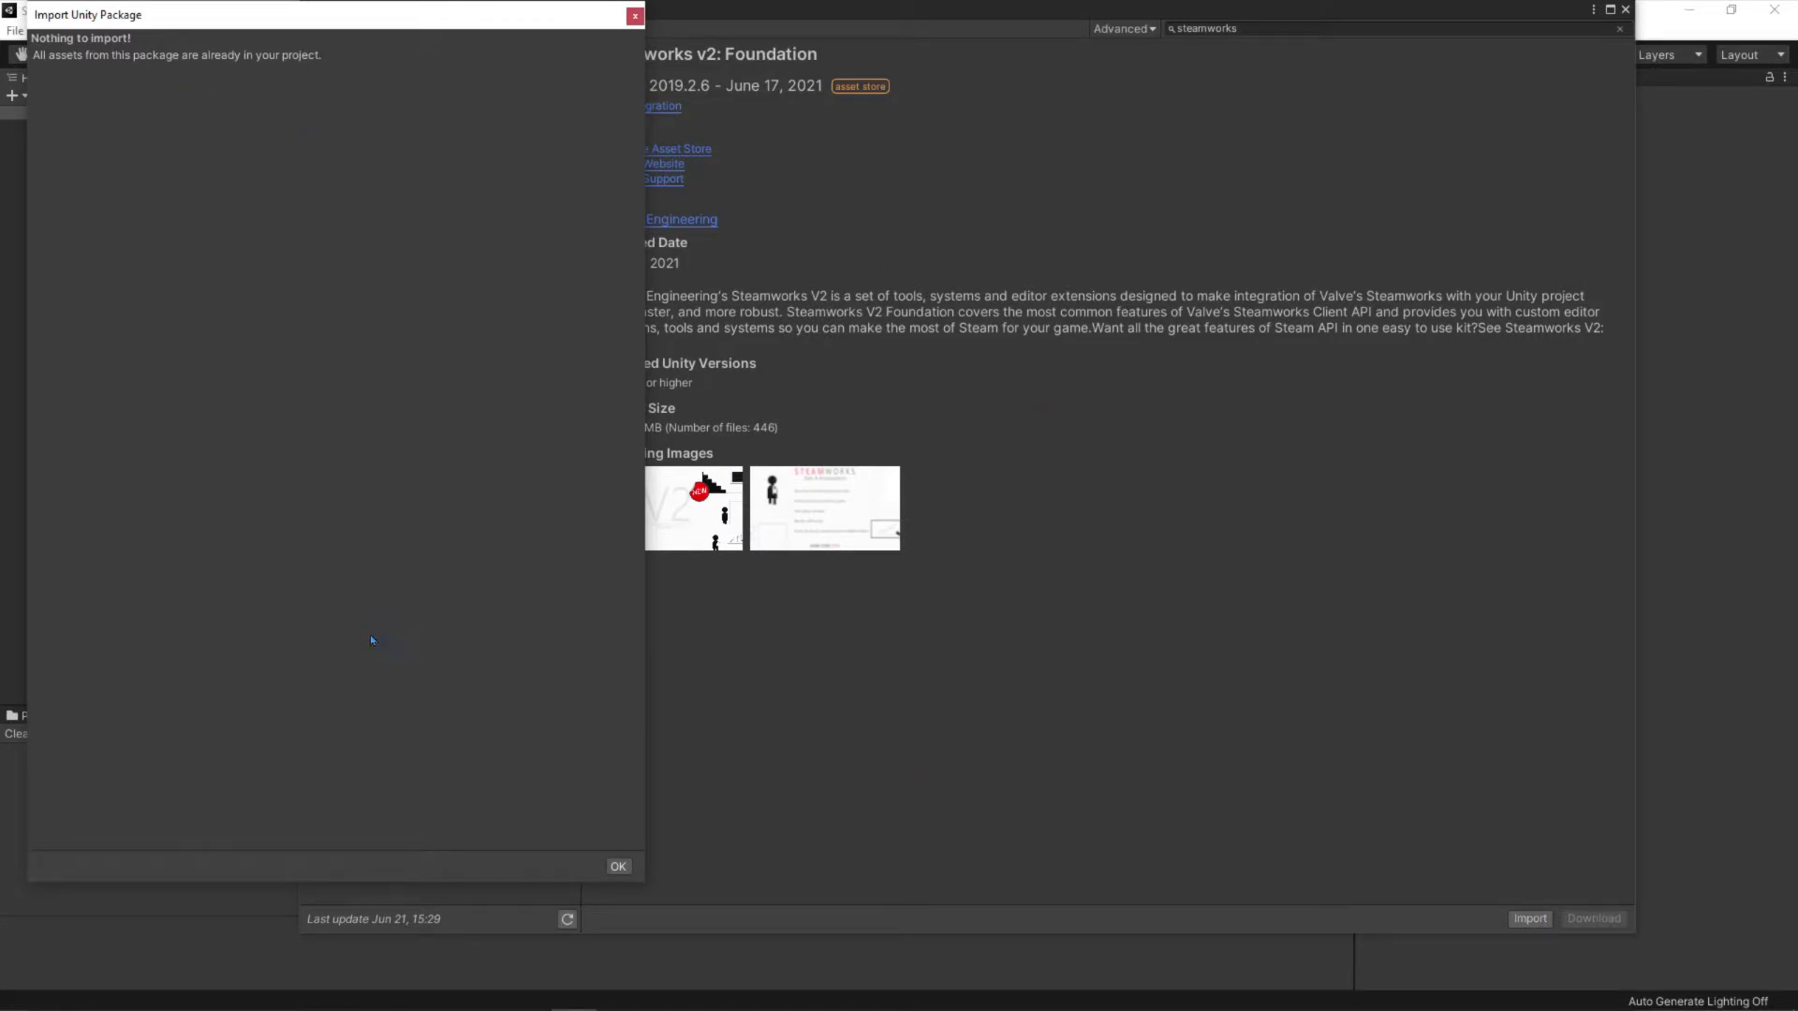
left_click(619, 868)
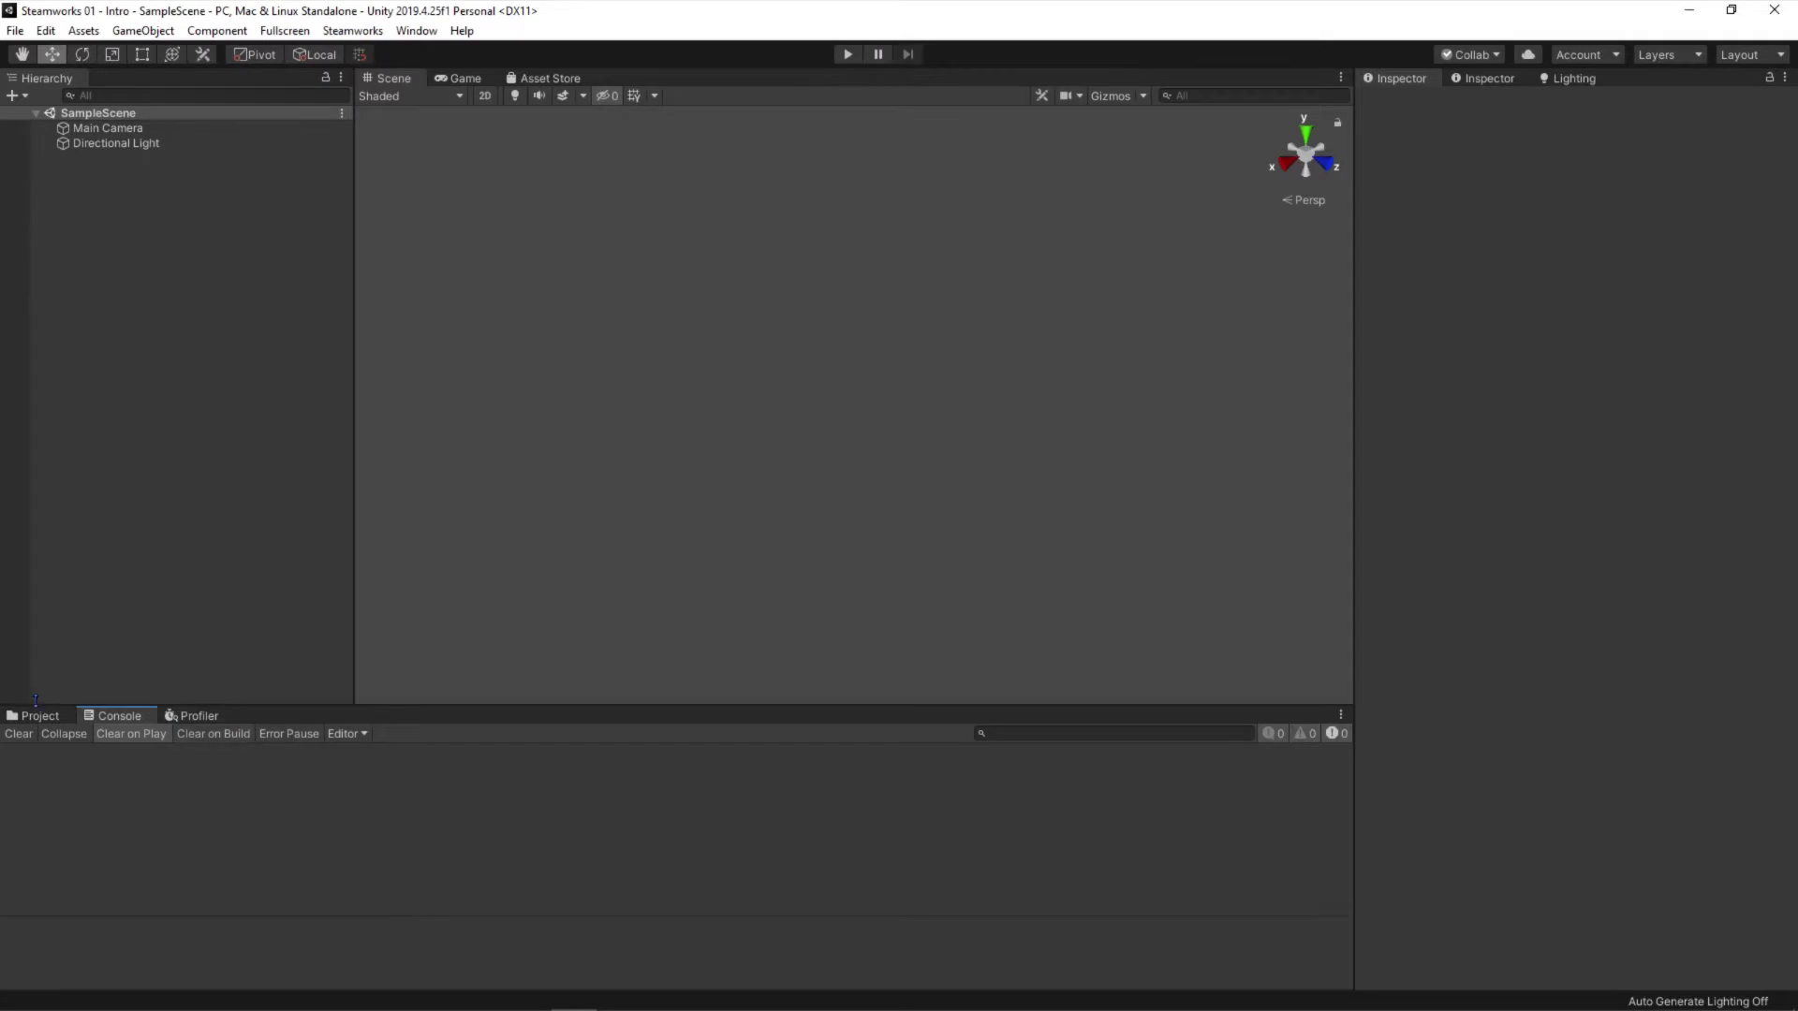
- Browse _Heathen Engineering's SystemsCore, Steamworks and Samples folders, then enter Steamworks Examples in compact list view
left_click(43, 718)
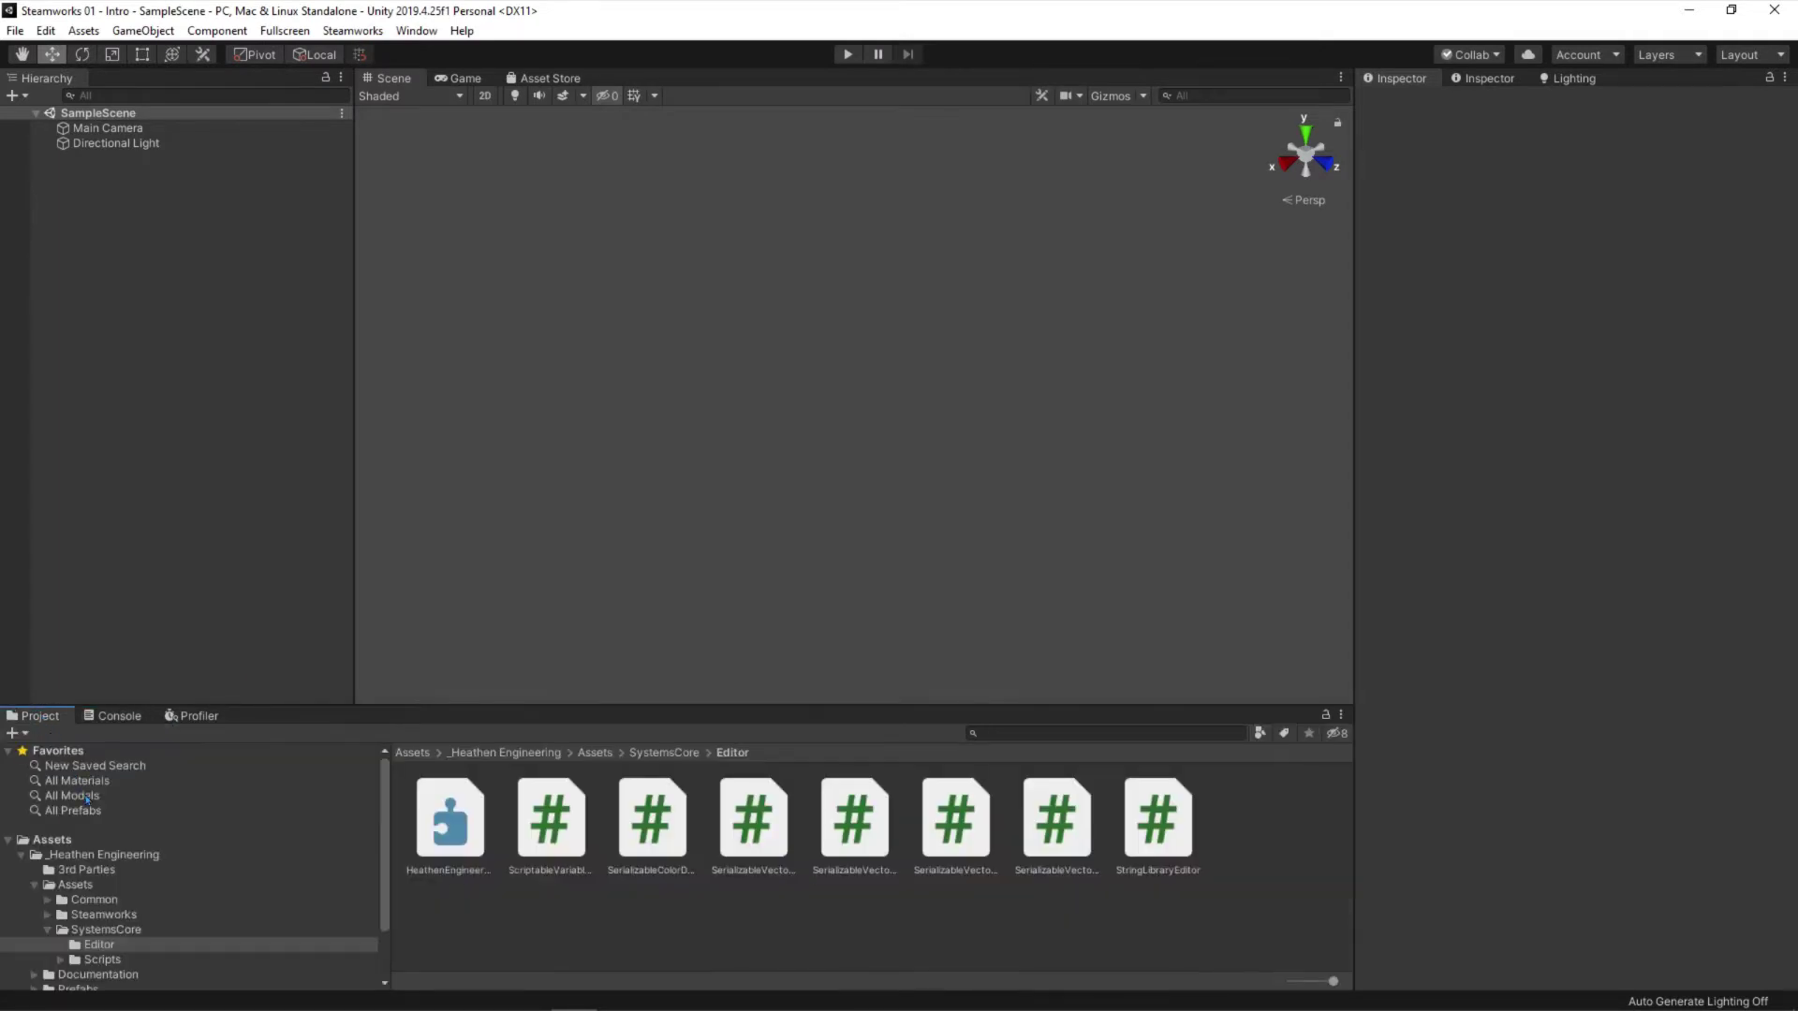
scroll(128, 868, "down", 2)
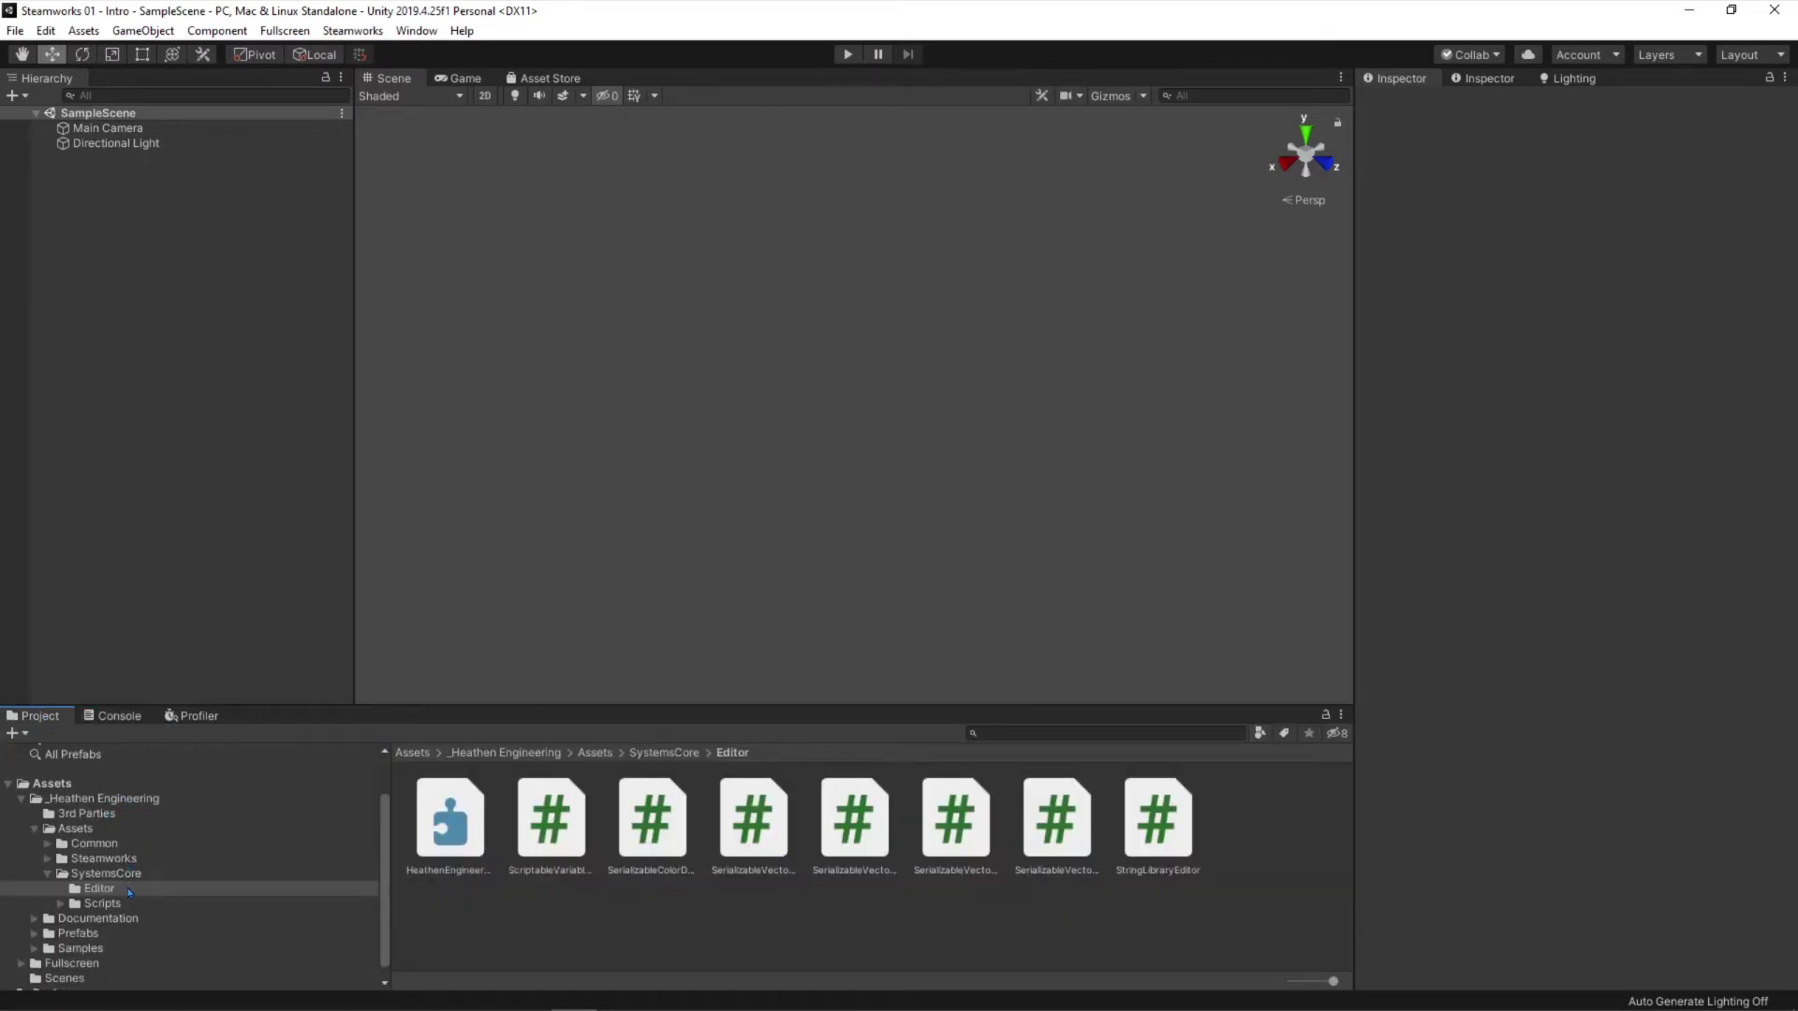
left_click(119, 874)
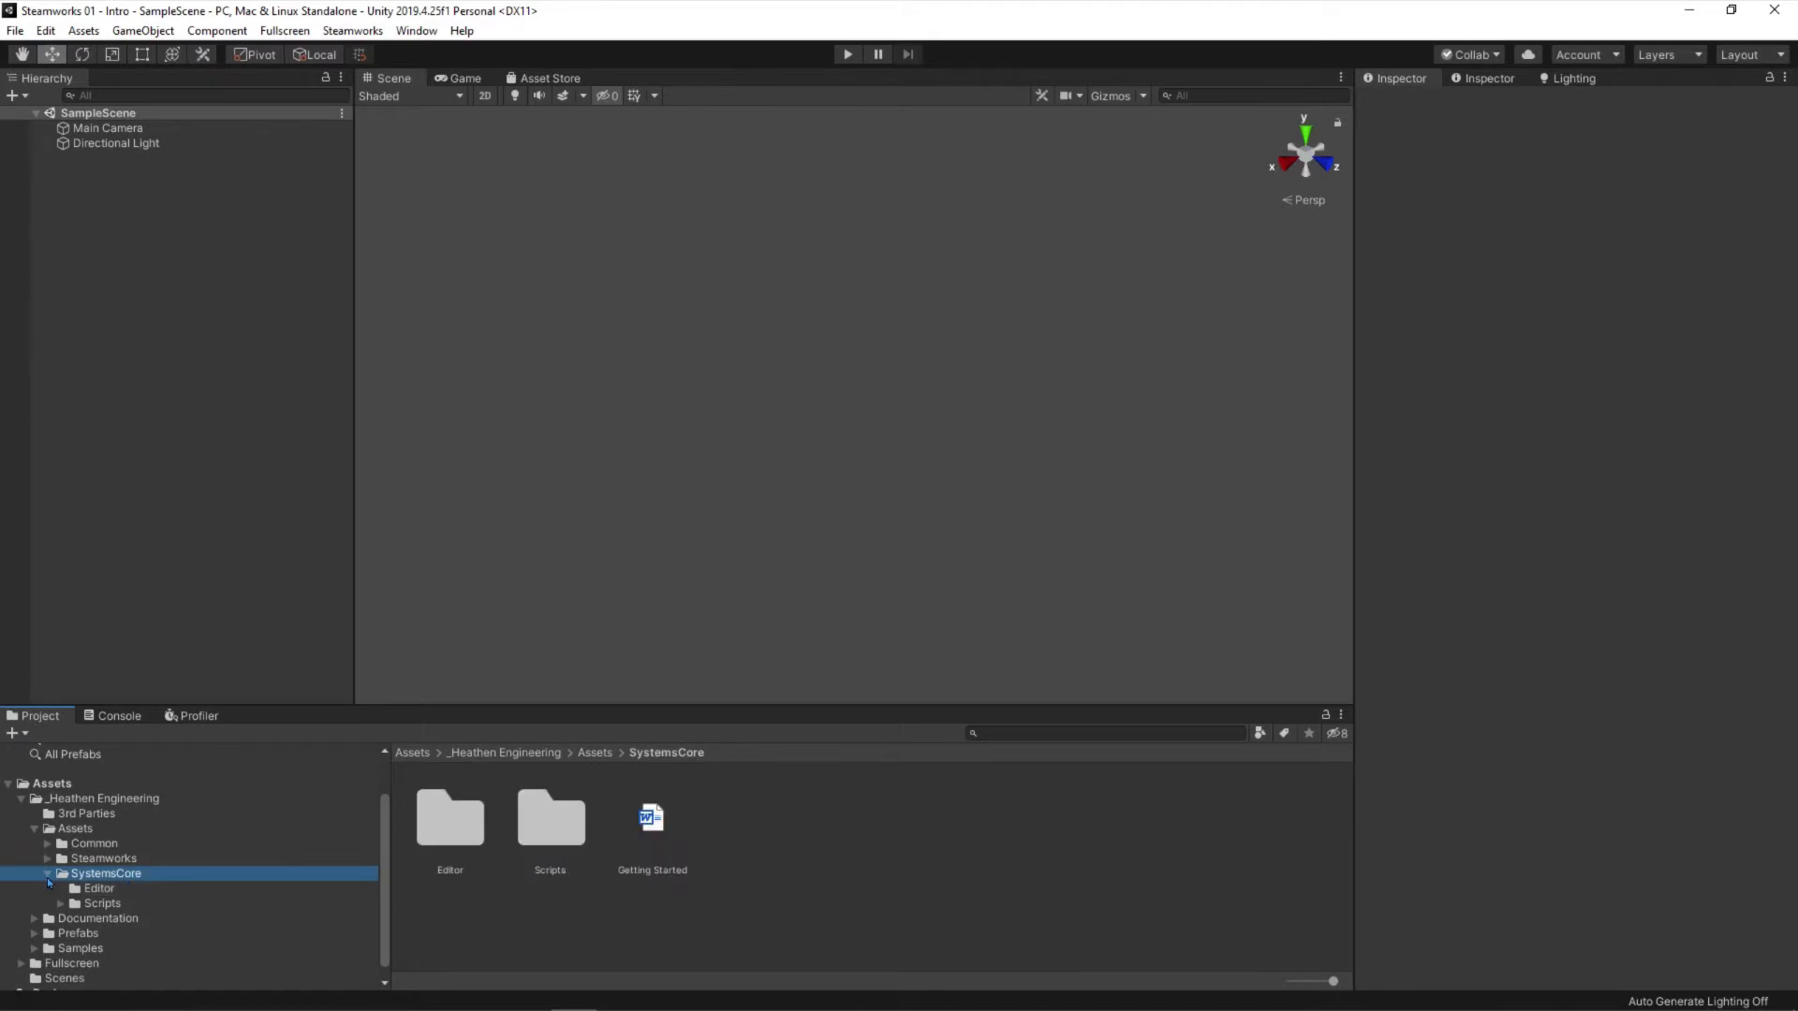
left_click(47, 875)
left_click(124, 875)
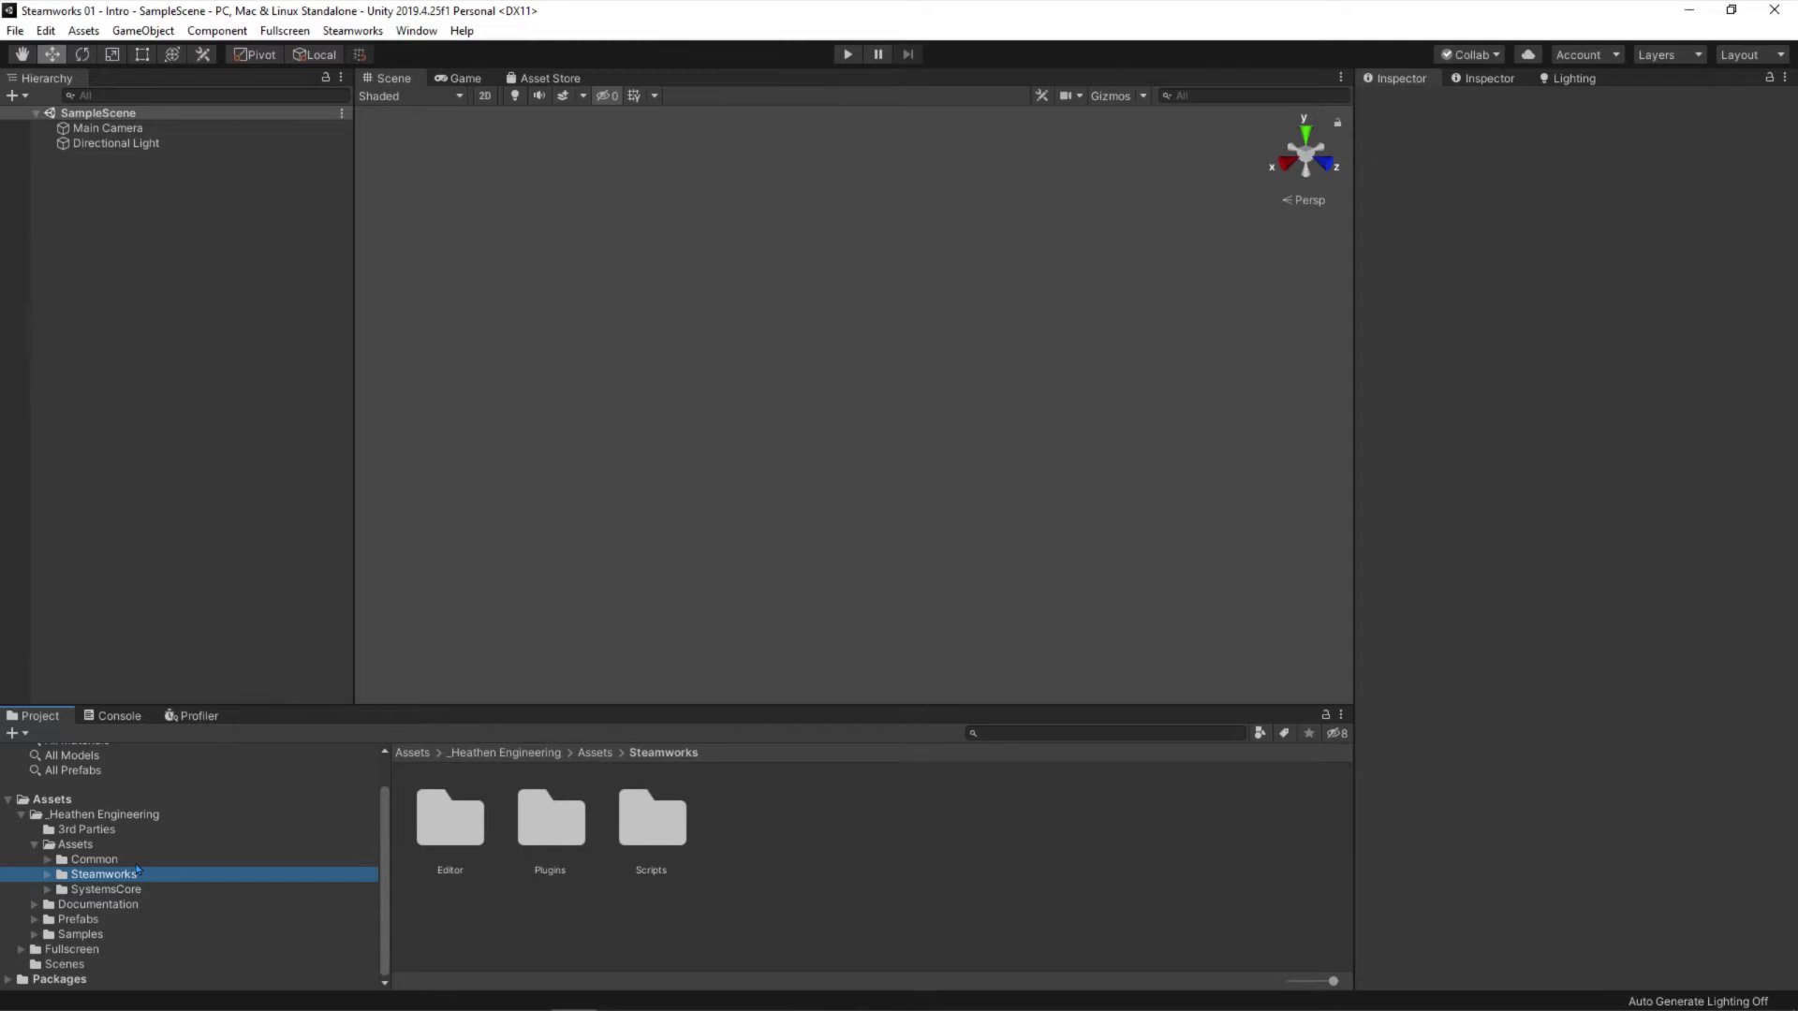
left_click(84, 936)
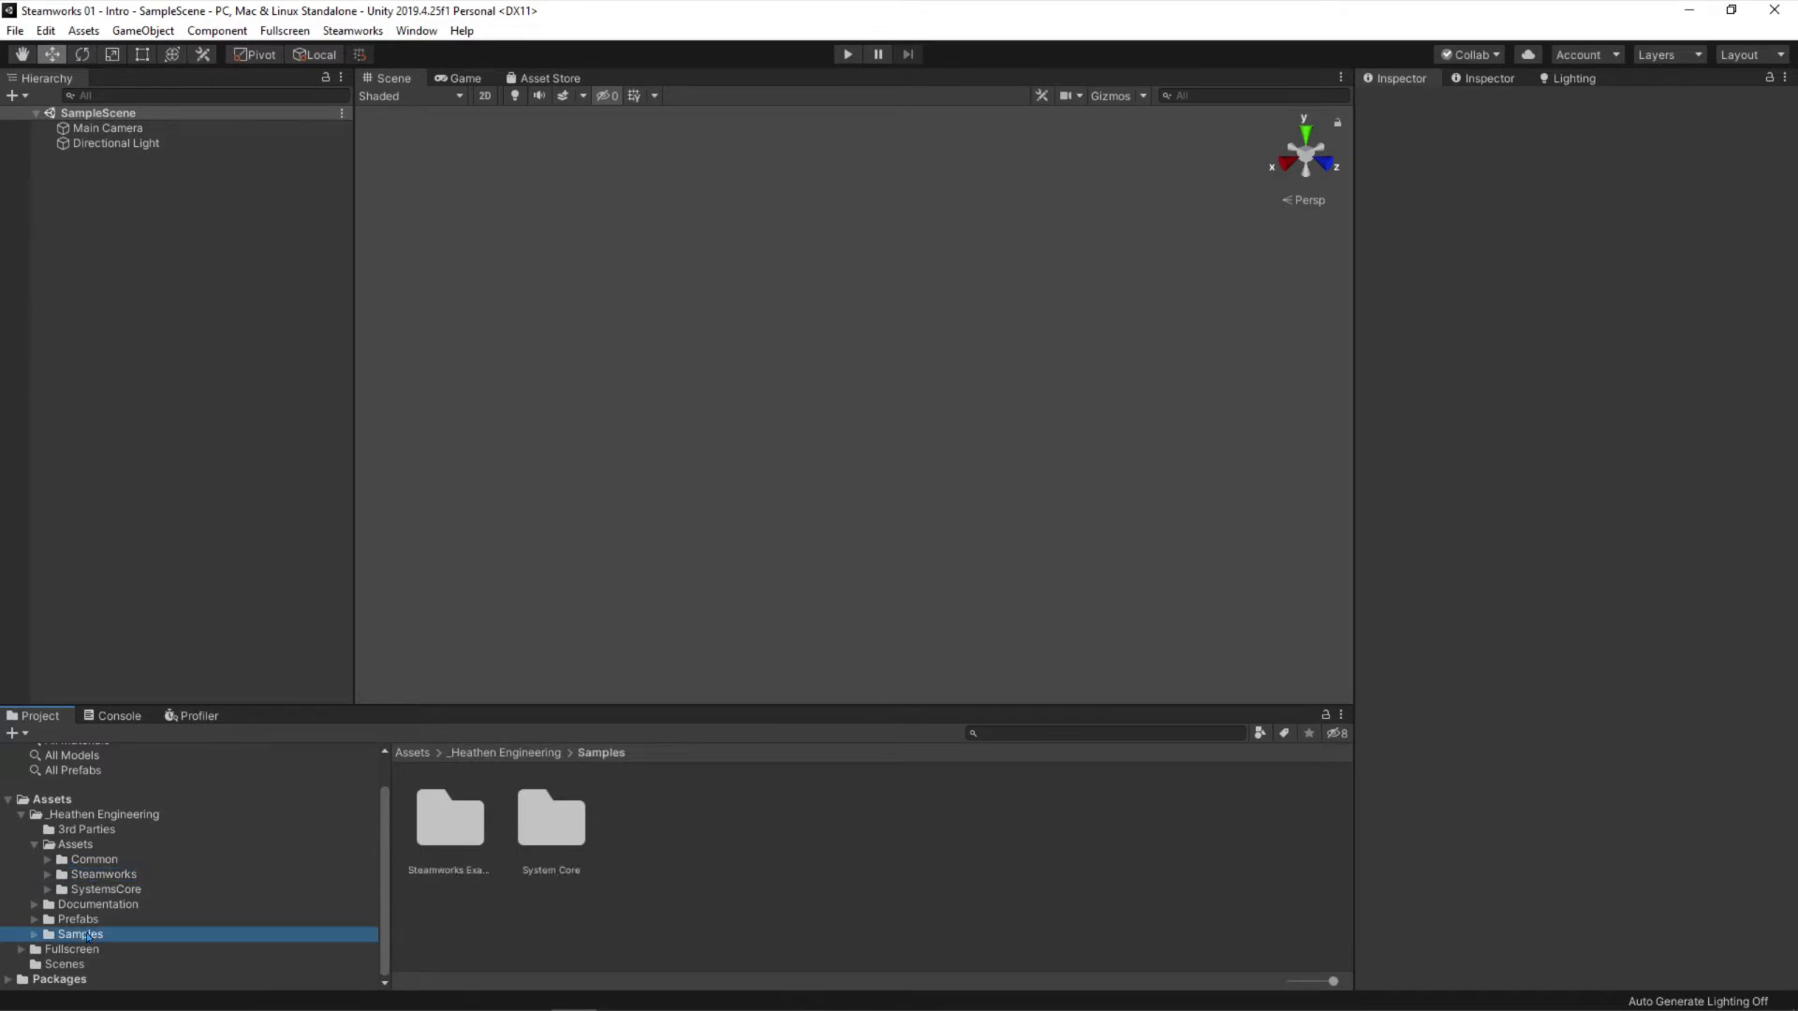
left_click_drag(1333, 981, 1292, 980)
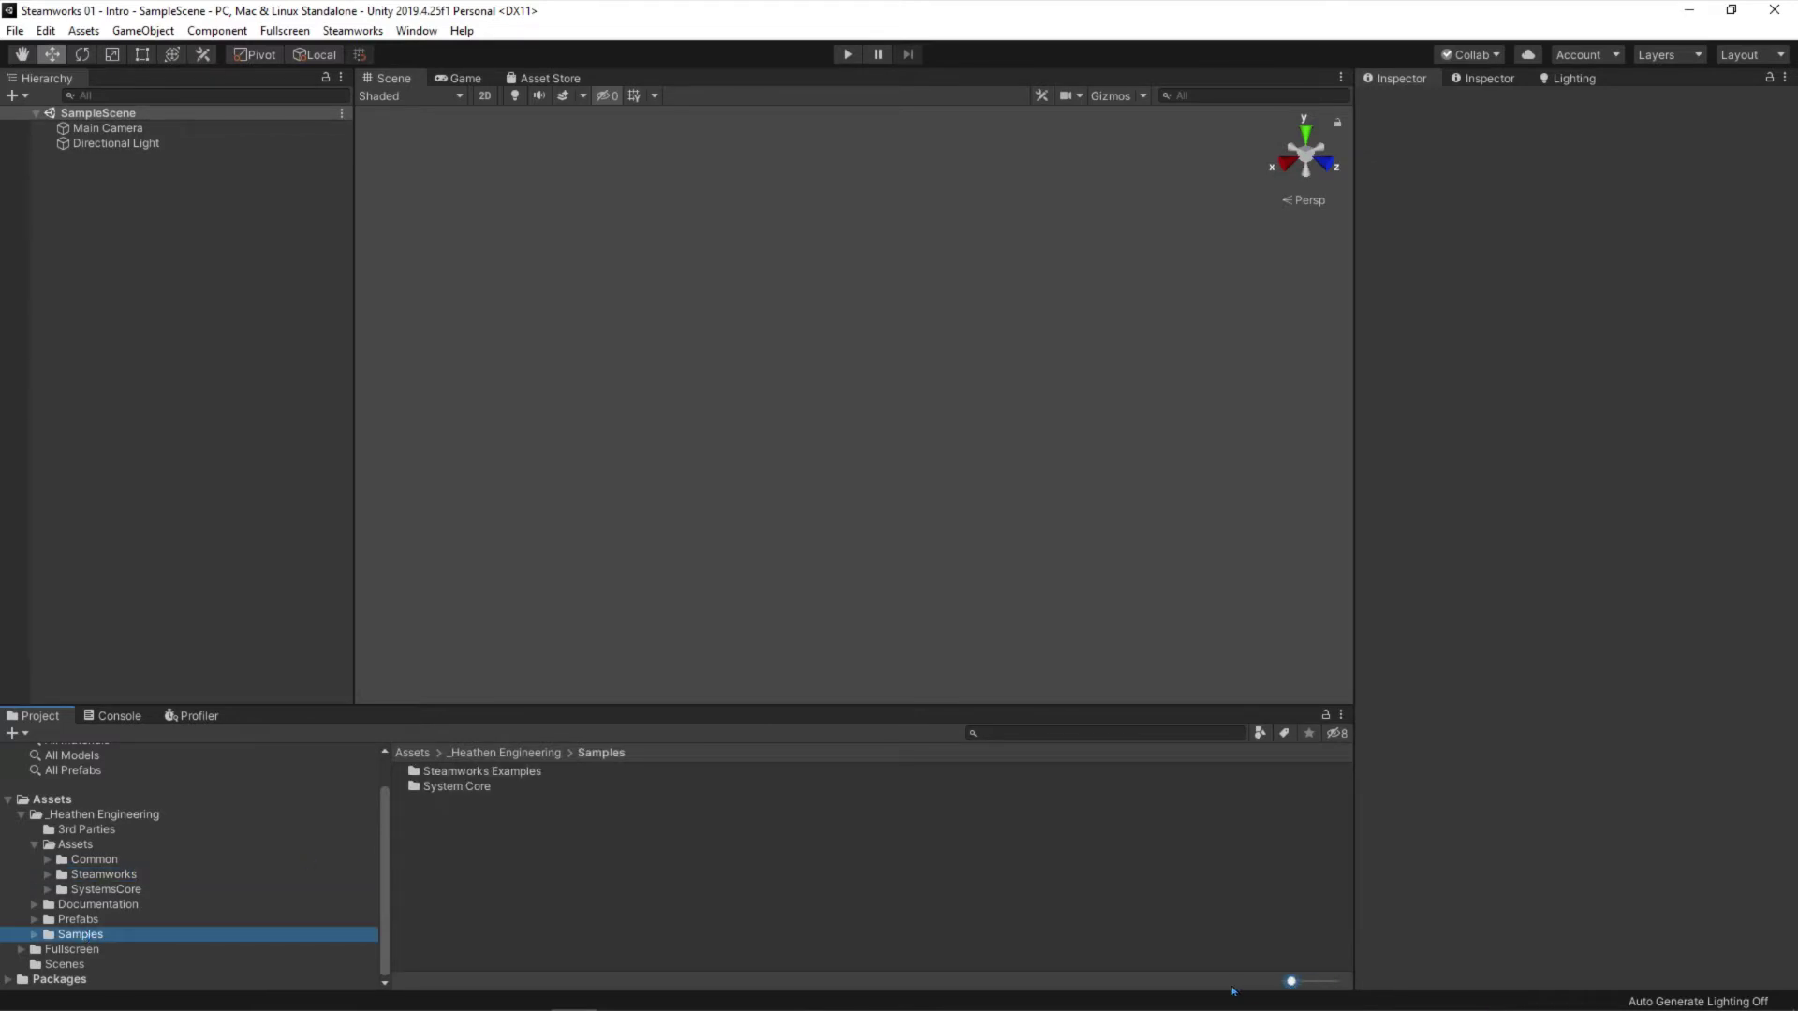
double_click(467, 775)
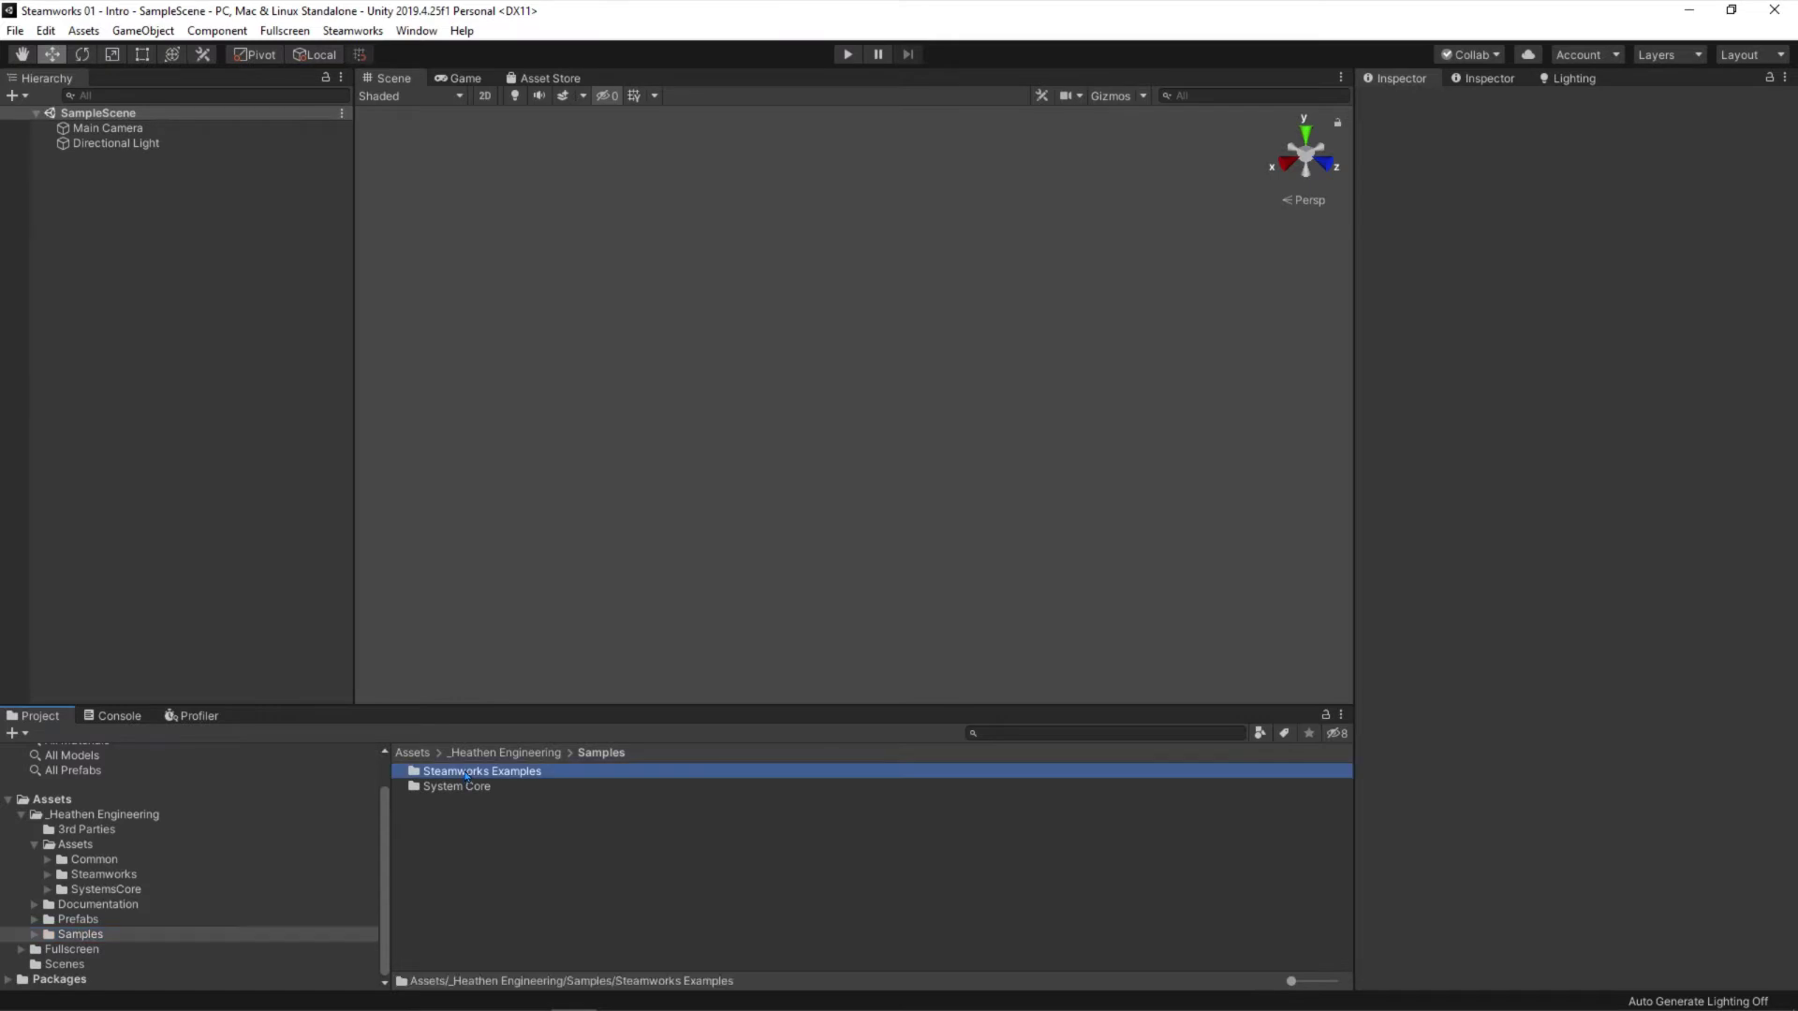